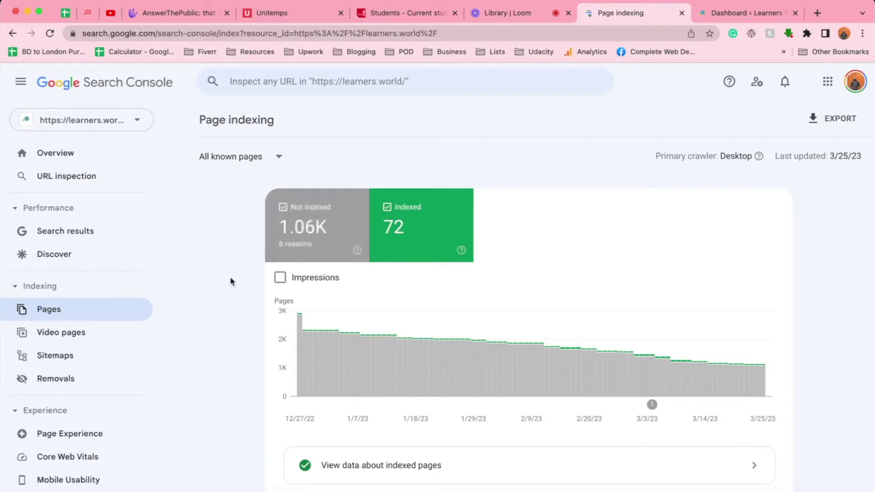
Scroll to the 'Why pages aren't indexed' table and open the 'Excluded by noindex tag' row.
{"action": "scroll", "coordinate": [225, 298], "scroll_direction": "down", "scroll_amount": 8}
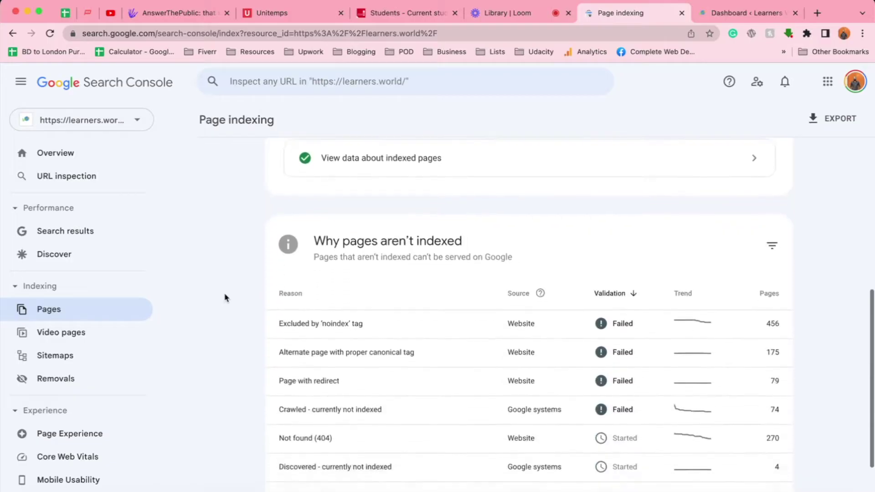
{"action": "scroll", "coordinate": [225, 298], "scroll_direction": "down", "scroll_amount": 1}
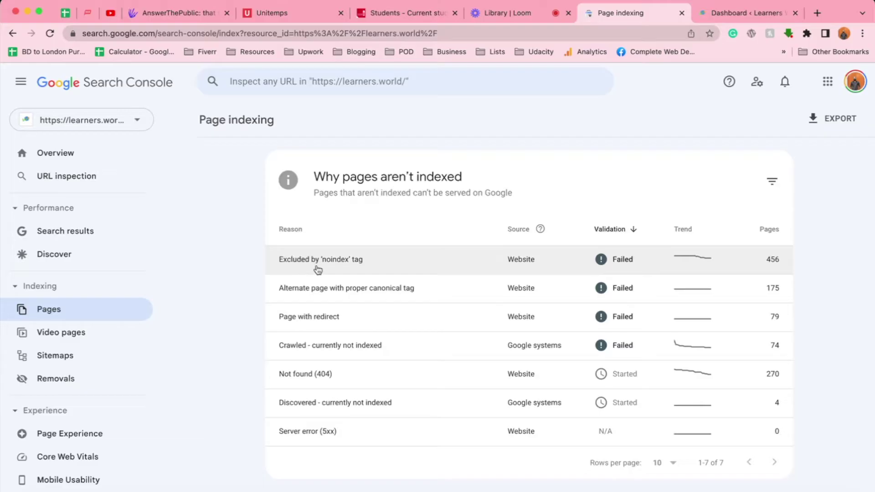
{"action": "left_click", "coordinate": [405, 262]}
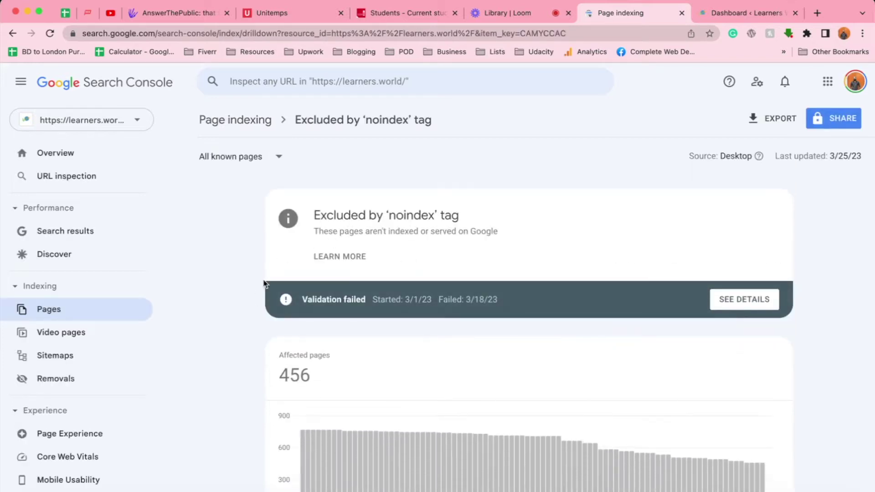
Scroll to the Examples list of noindexed URLs, such as wp-login redirects and feed pages.
{"action": "scroll", "coordinate": [238, 340], "scroll_direction": "down", "scroll_amount": 4}
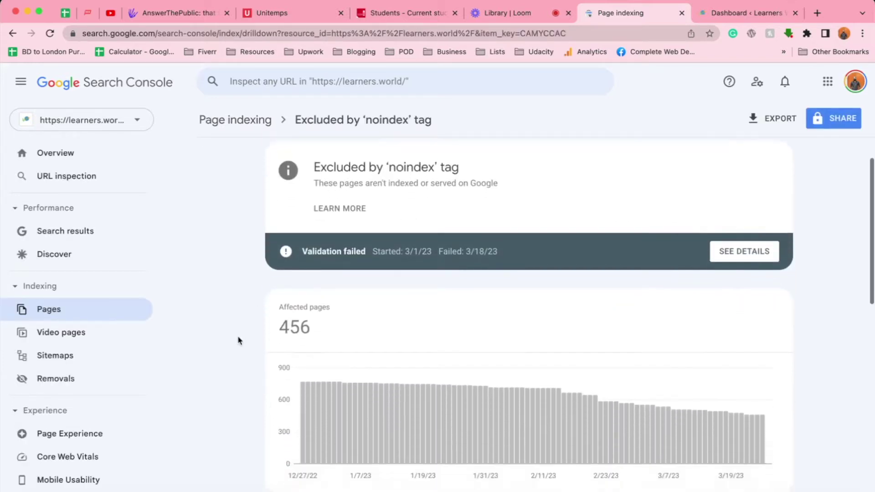
{"action": "scroll", "coordinate": [239, 340], "scroll_direction": "down", "scroll_amount": 5}
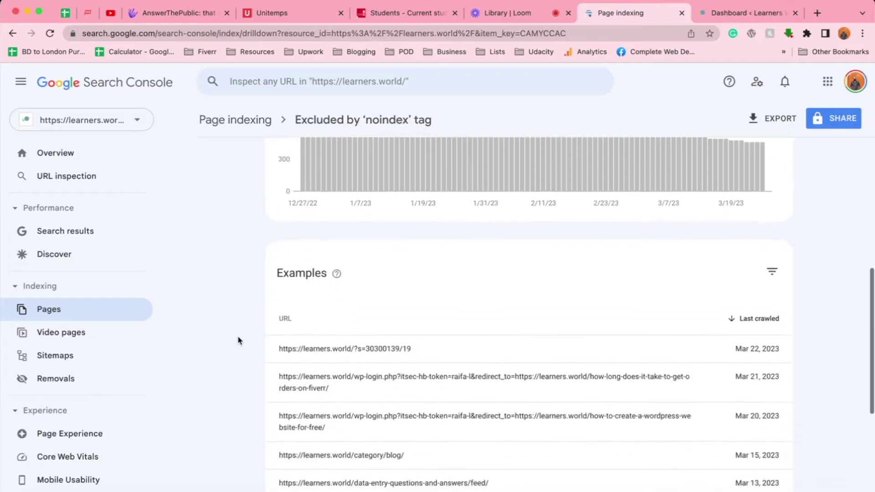
{"action": "scroll", "coordinate": [242, 342], "scroll_direction": "down", "scroll_amount": 1}
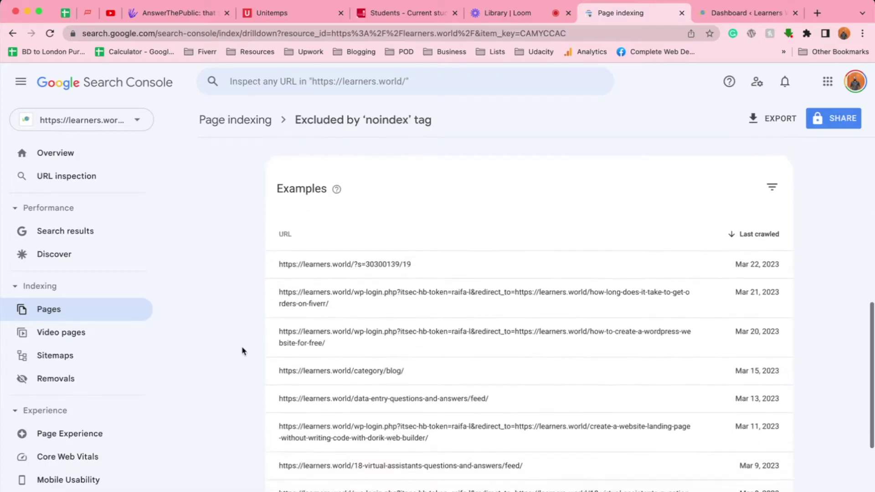
{"action": "scroll", "coordinate": [255, 307], "scroll_direction": "down", "scroll_amount": 1}
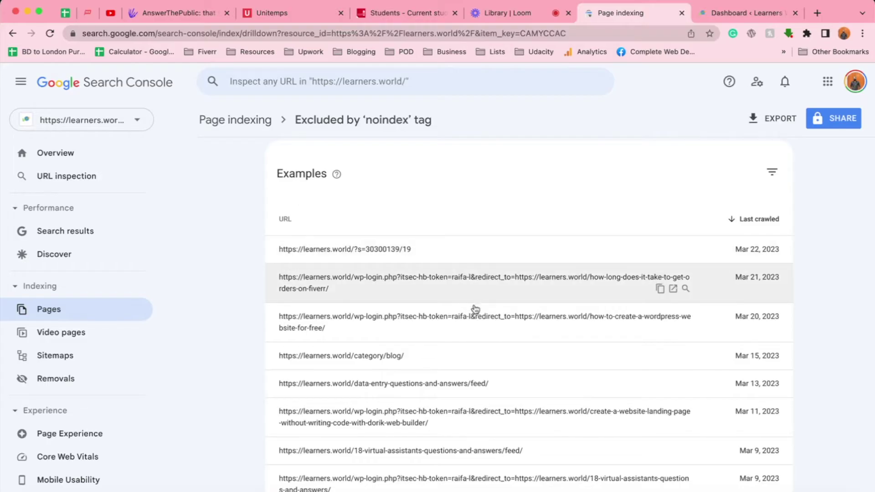
{"action": "scroll", "coordinate": [475, 309], "scroll_direction": "down", "scroll_amount": 1}
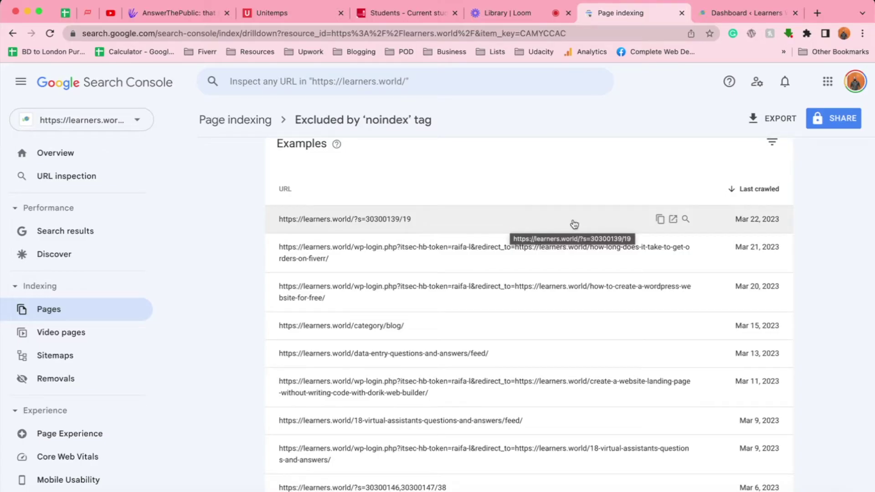
{"action": "left_click", "coordinate": [673, 219]}
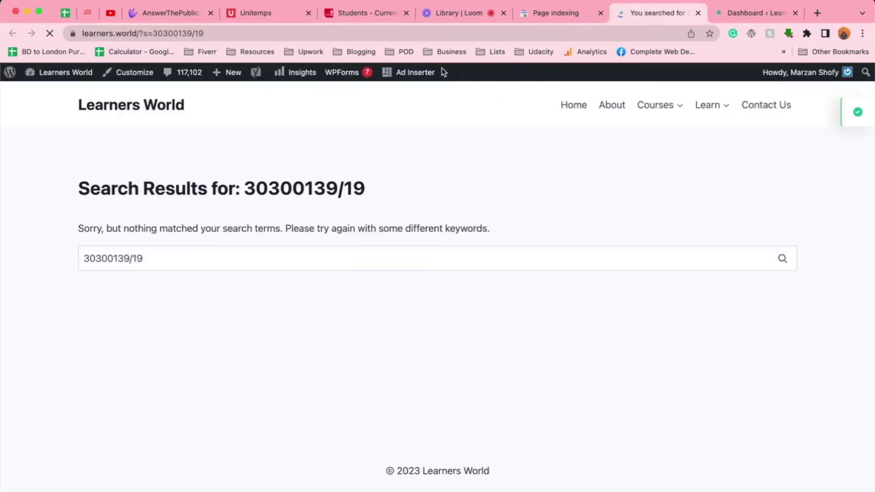
{"action": "left_click", "coordinate": [201, 33]}
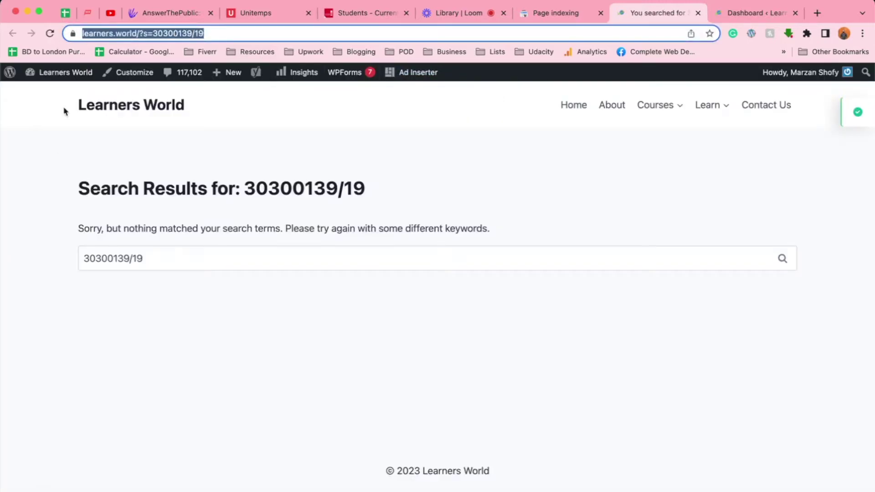
{"action": "left_click", "coordinate": [35, 240]}
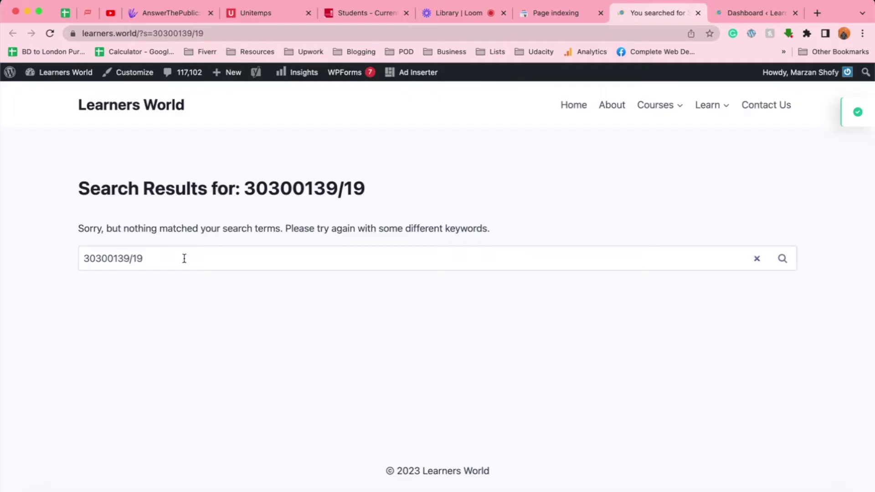
{"action": "left_click", "coordinate": [568, 13]}
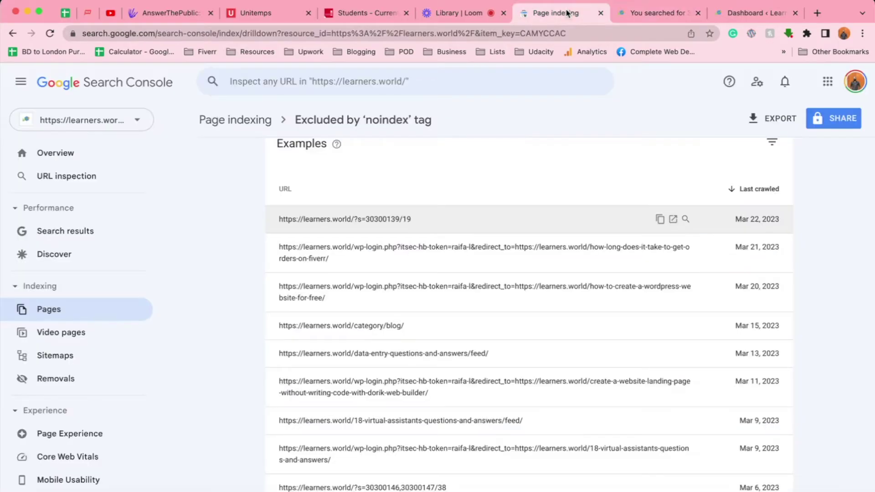
{"action": "scroll", "coordinate": [312, 250], "scroll_direction": "down", "scroll_amount": 1}
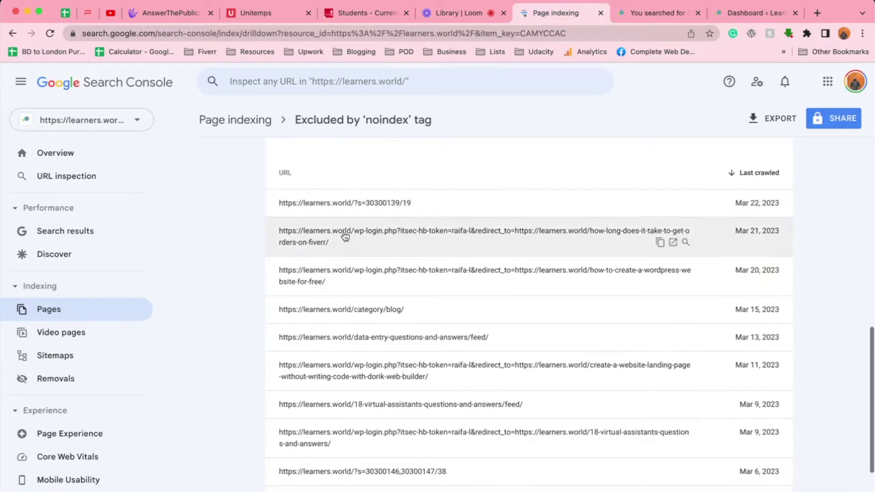
{"action": "left_click", "coordinate": [673, 243]}
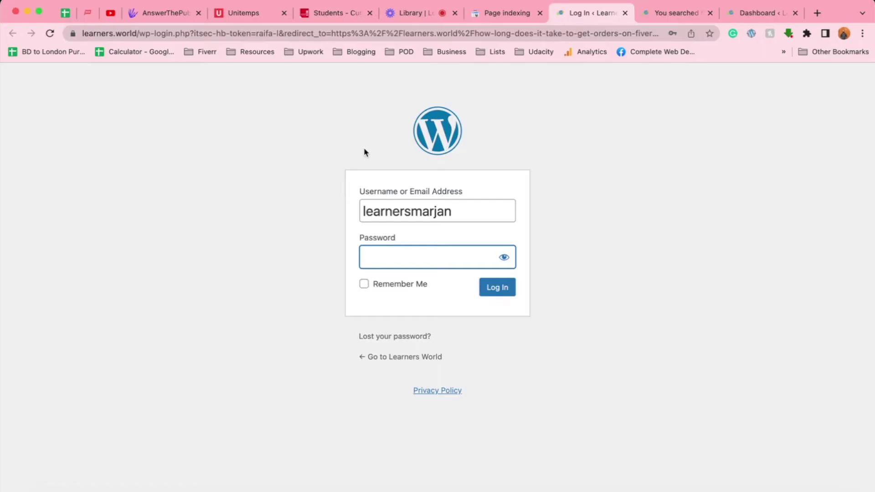
{"action": "left_click", "coordinate": [625, 13]}
{"action": "left_click", "coordinate": [625, 13]}
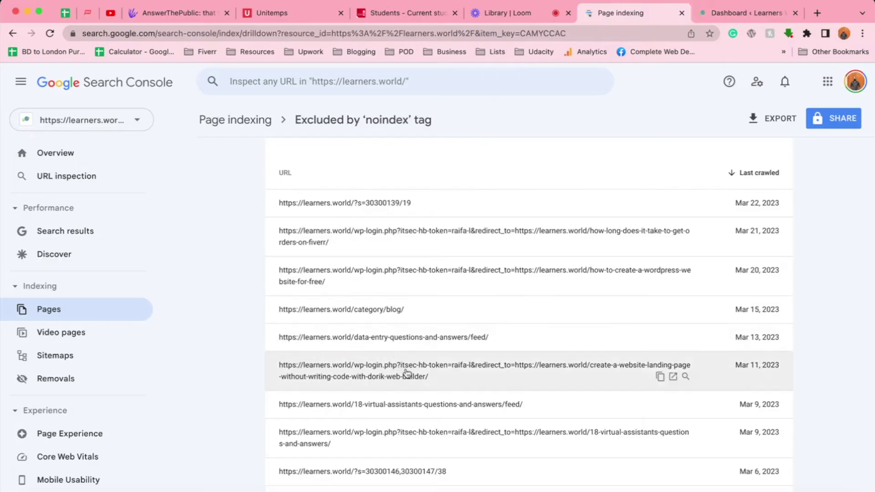
{"action": "scroll", "coordinate": [437, 342], "scroll_direction": "down", "scroll_amount": 1}
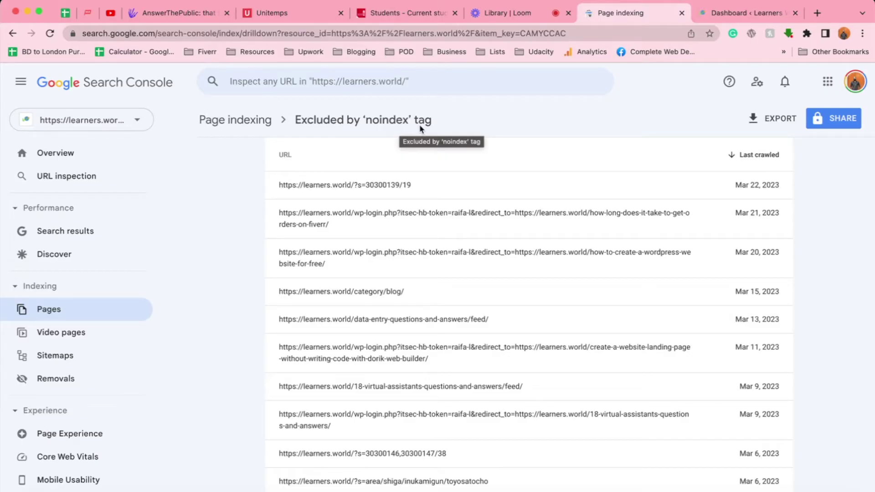
Switch to the WordPress Dashboard tab and go to Posts > All Posts.
{"action": "left_click", "coordinate": [720, 14]}
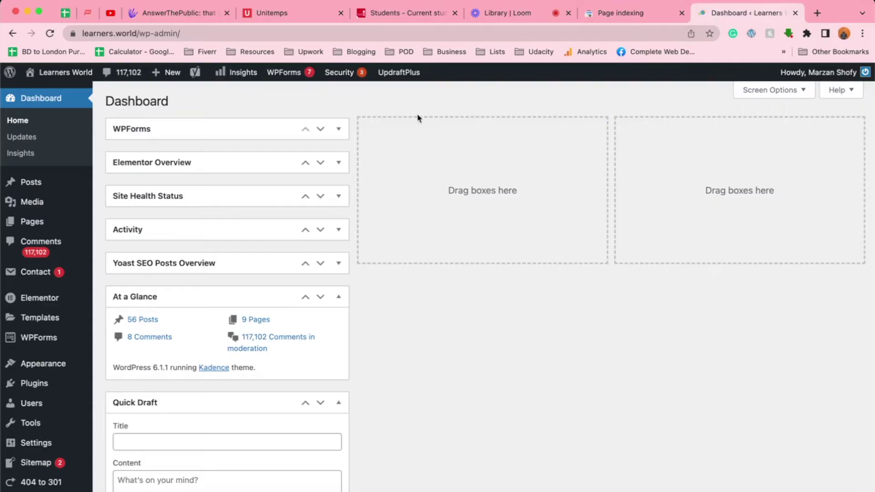
{"action": "mouse_move", "coordinate": [29, 184]}
{"action": "left_click", "coordinate": [114, 184]}
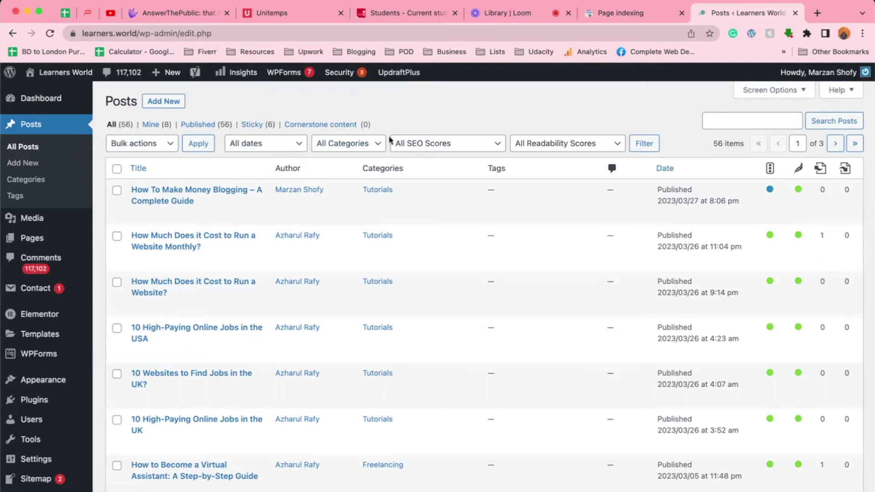
Filter posts by 'SEO: Post Noindexed' and edit the remaining post, How To Make Money Blogging.
{"action": "left_click", "coordinate": [441, 150]}
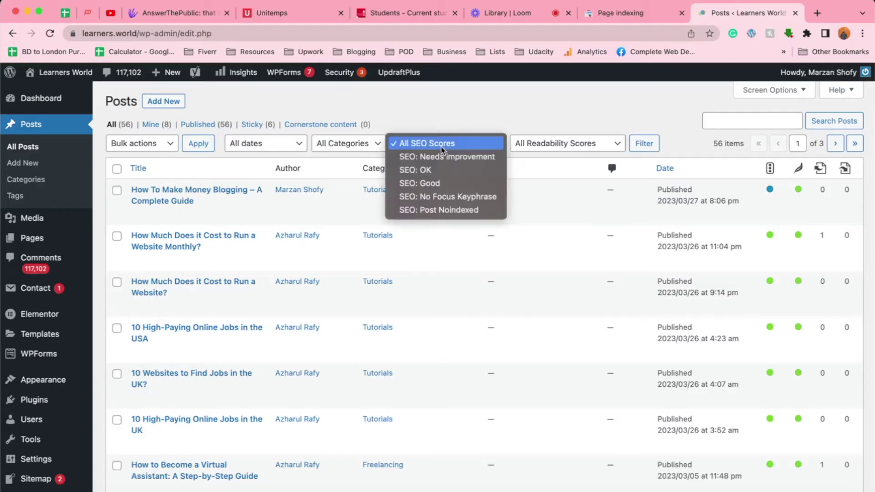
{"action": "left_click", "coordinate": [447, 210]}
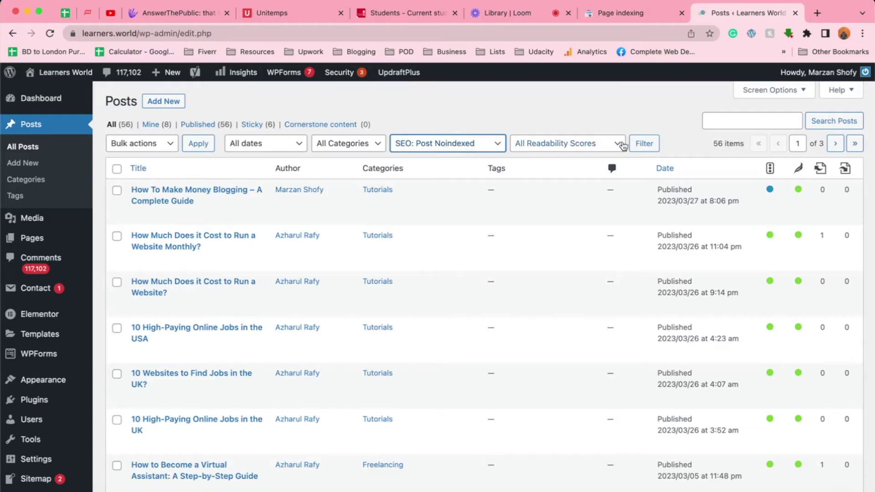
{"action": "left_click", "coordinate": [644, 144]}
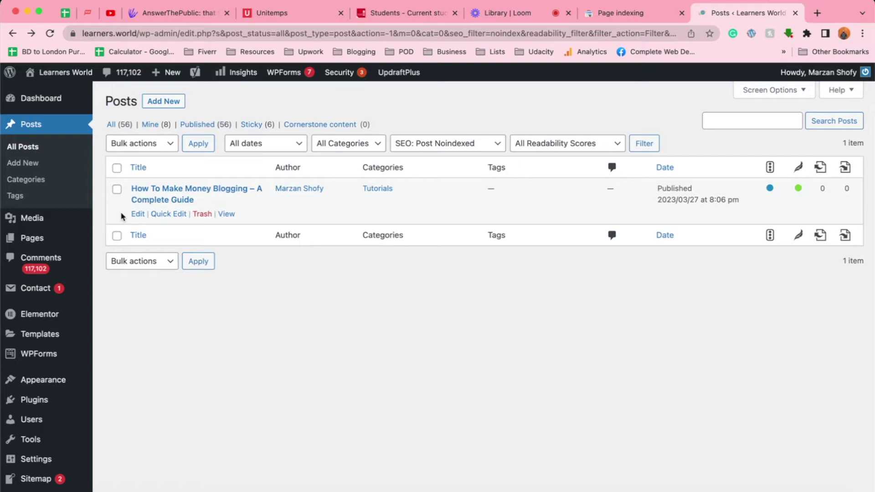
{"action": "left_click", "coordinate": [137, 215]}
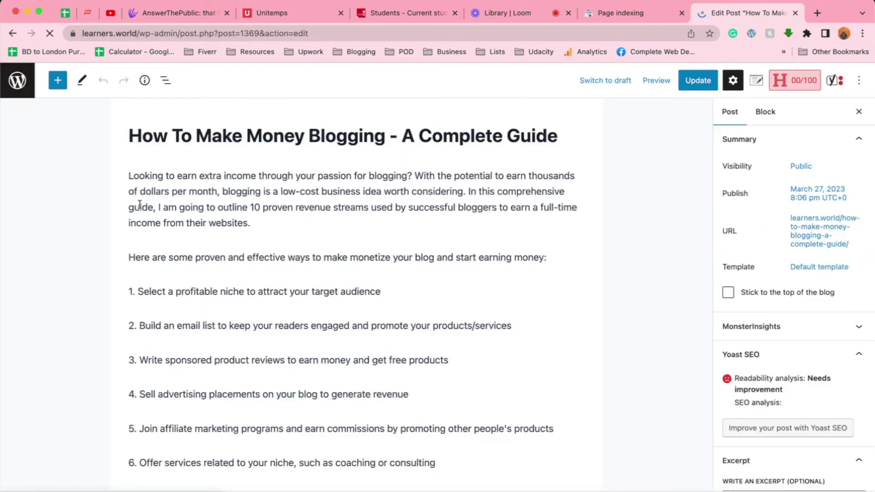
In Yoast's Advanced panel, set the post to show in search results and allow following links.
{"action": "scroll", "coordinate": [656, 279], "scroll_direction": "down", "scroll_amount": 15}
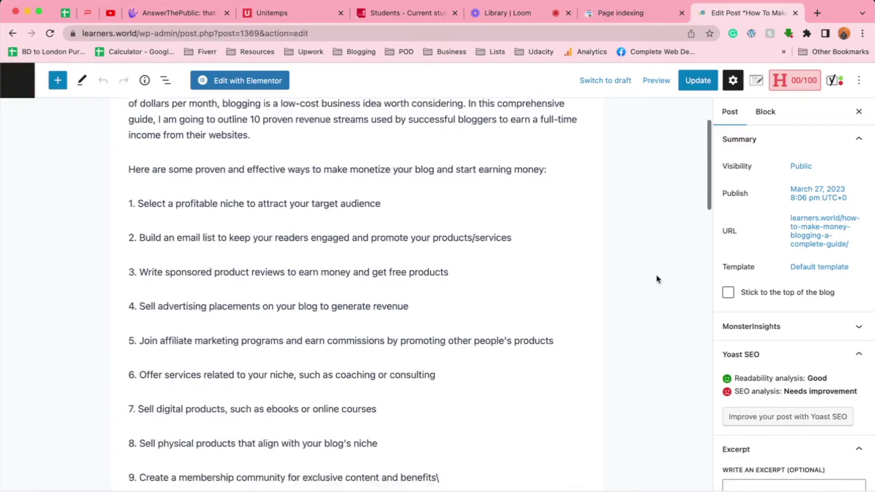
{"action": "scroll", "coordinate": [656, 279], "scroll_direction": "down", "scroll_amount": 3}
{"action": "scroll", "coordinate": [656, 279], "scroll_direction": "down", "scroll_amount": 3}
{"action": "scroll", "coordinate": [338, 295], "scroll_direction": "up", "scroll_amount": 5}
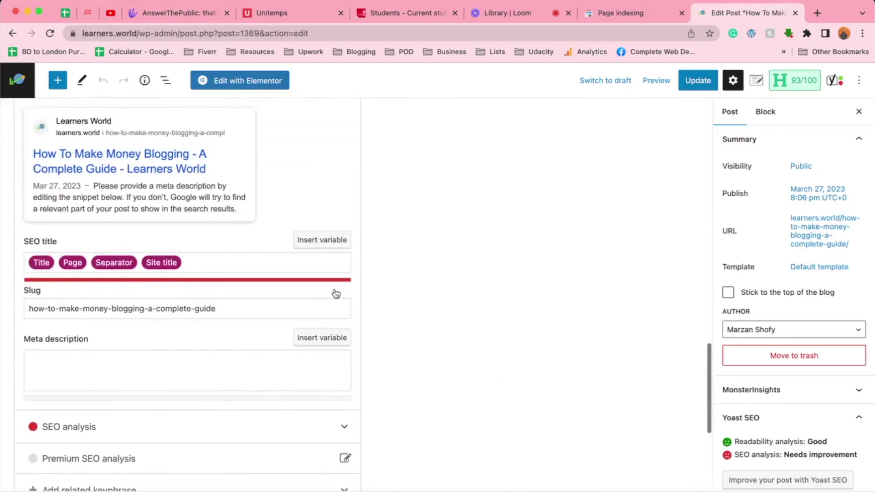
{"action": "scroll", "coordinate": [336, 294], "scroll_direction": "up", "scroll_amount": 5}
{"action": "scroll", "coordinate": [259, 304], "scroll_direction": "down", "scroll_amount": 8}
{"action": "scroll", "coordinate": [228, 328], "scroll_direction": "down", "scroll_amount": 3}
{"action": "left_click", "coordinate": [134, 382]}
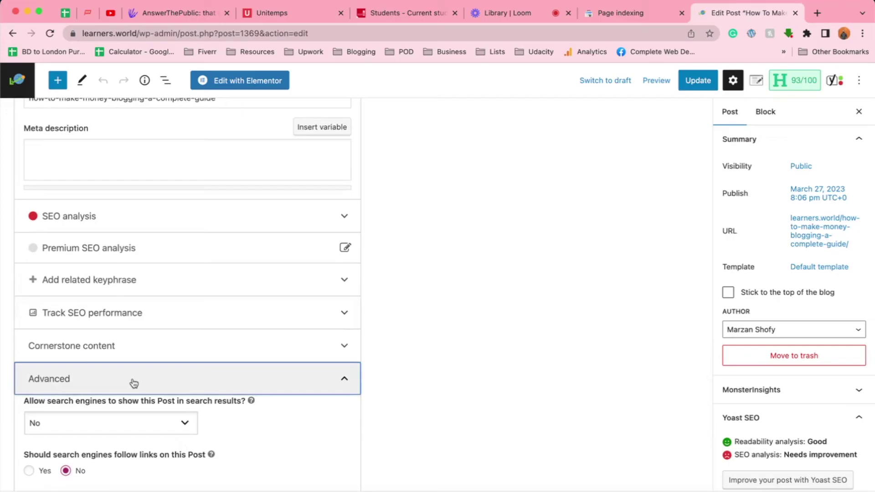
{"action": "scroll", "coordinate": [69, 360], "scroll_direction": "down", "scroll_amount": 2}
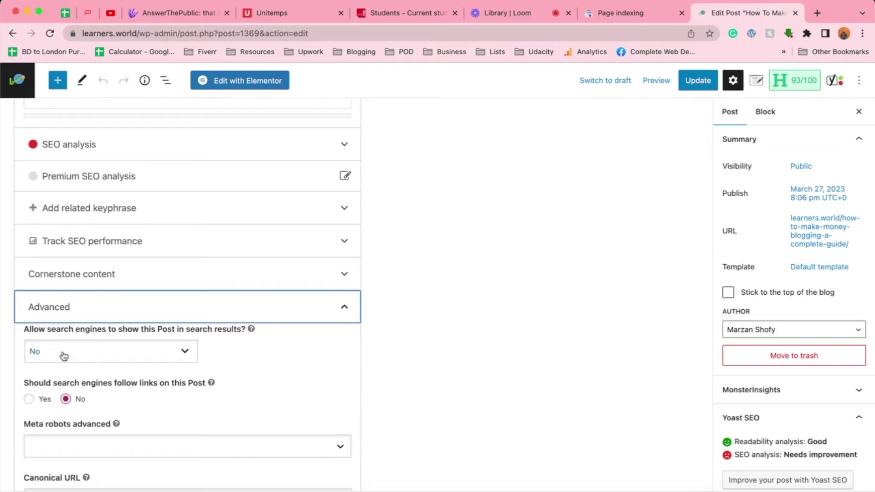
{"action": "left_click", "coordinate": [95, 356]}
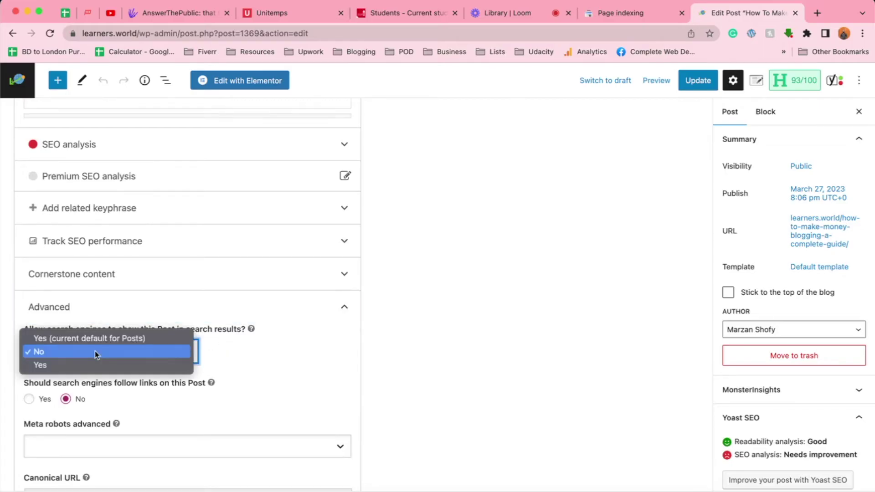
{"action": "left_click", "coordinate": [69, 373]}
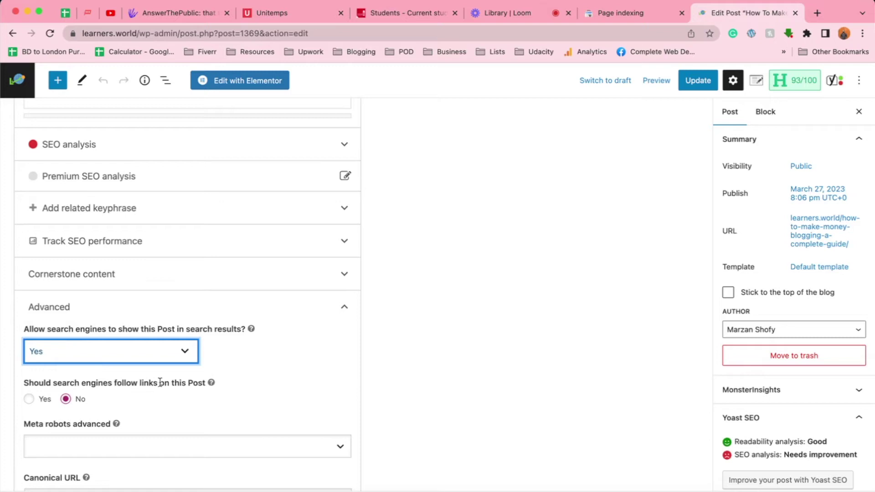
{"action": "left_click", "coordinate": [28, 399]}
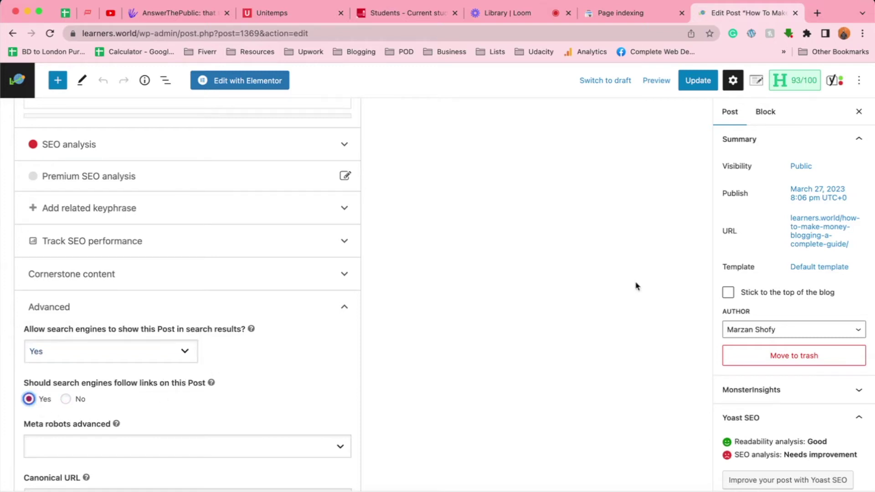
Update the post and return to the admin Posts list.
{"action": "left_click", "coordinate": [697, 86]}
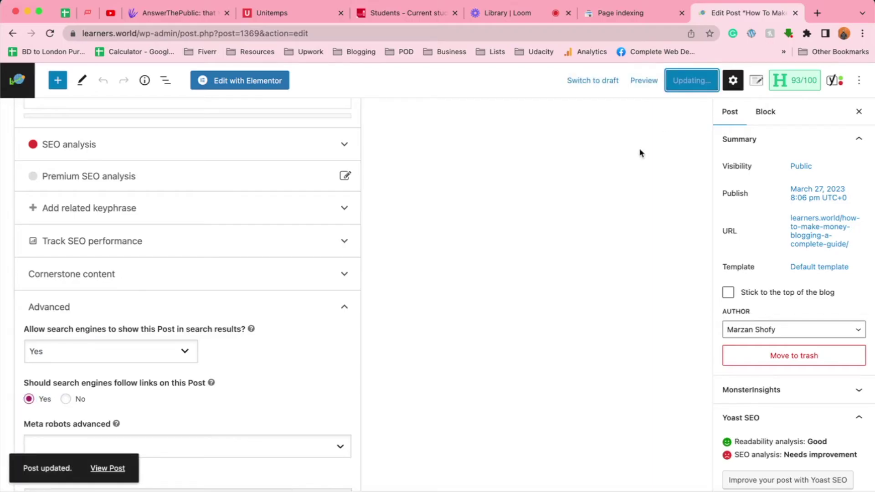
{"action": "left_click", "coordinate": [23, 89]}
{"action": "mouse_move", "coordinate": [59, 221]}
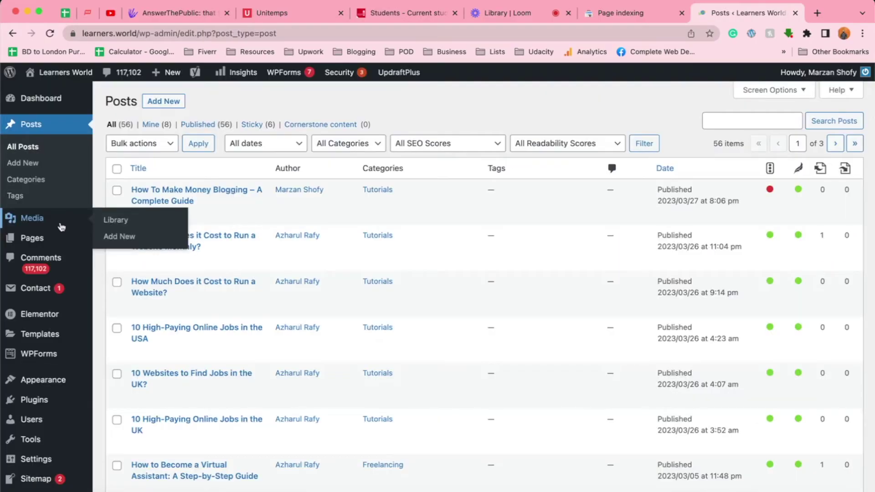
Filter All Pages by 'SEO: Post Noindexed', confirm none are found, then return to Search Console.
{"action": "left_click", "coordinate": [55, 244]}
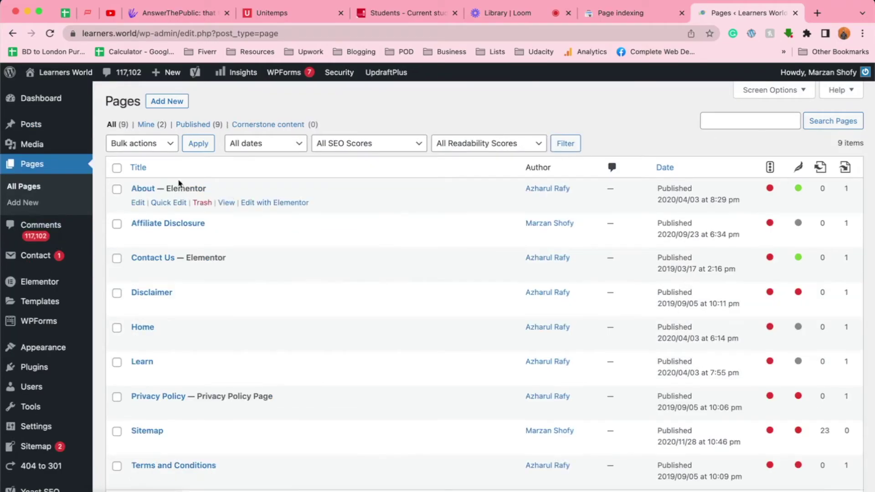
{"action": "left_click", "coordinate": [357, 149]}
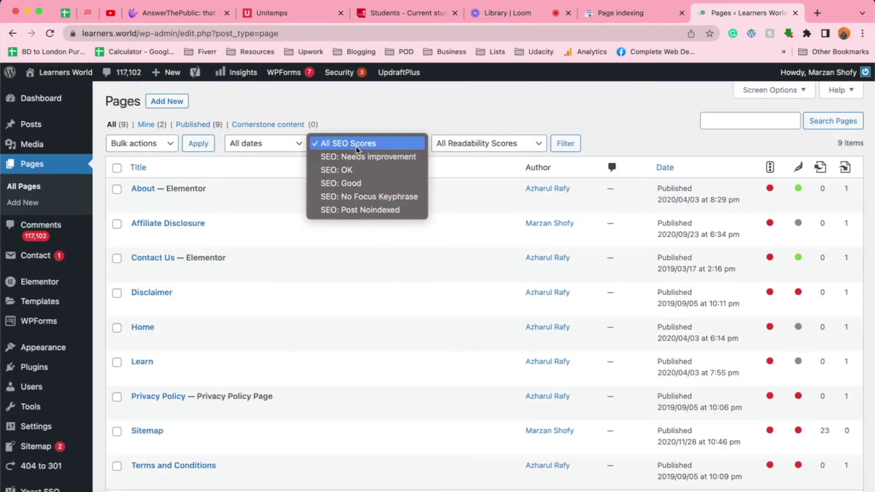
{"action": "left_click", "coordinate": [387, 211]}
{"action": "left_click", "coordinate": [576, 145]}
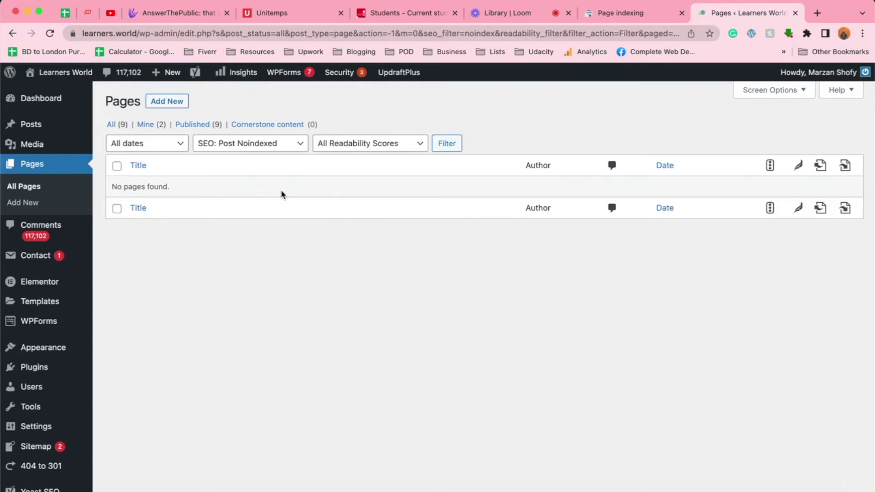
{"action": "scroll", "coordinate": [341, 187], "scroll_direction": "up", "scroll_amount": 2}
{"action": "left_click", "coordinate": [645, 17]}
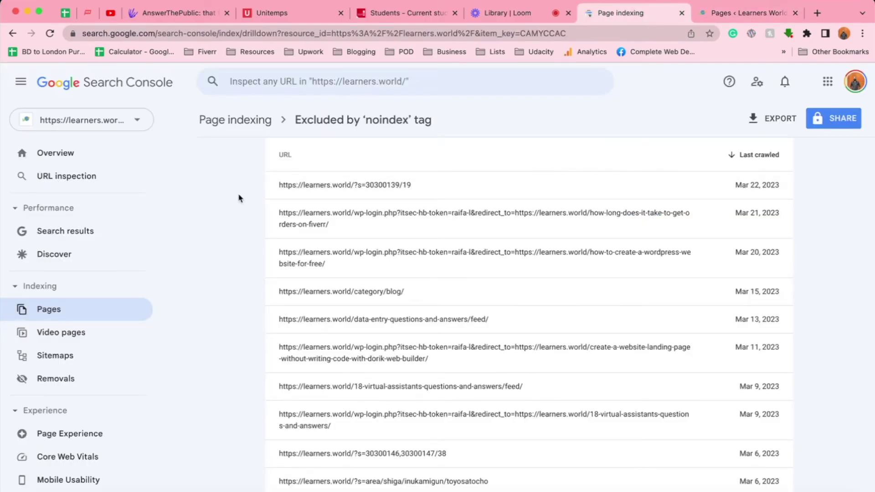
{"action": "scroll", "coordinate": [238, 198], "scroll_direction": "up", "scroll_amount": 1}
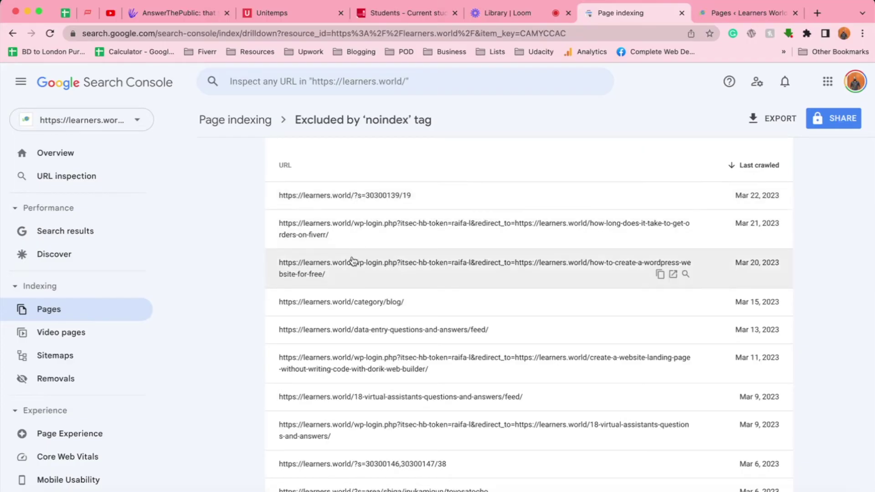
{"action": "scroll", "coordinate": [348, 299], "scroll_direction": "down", "scroll_amount": 2}
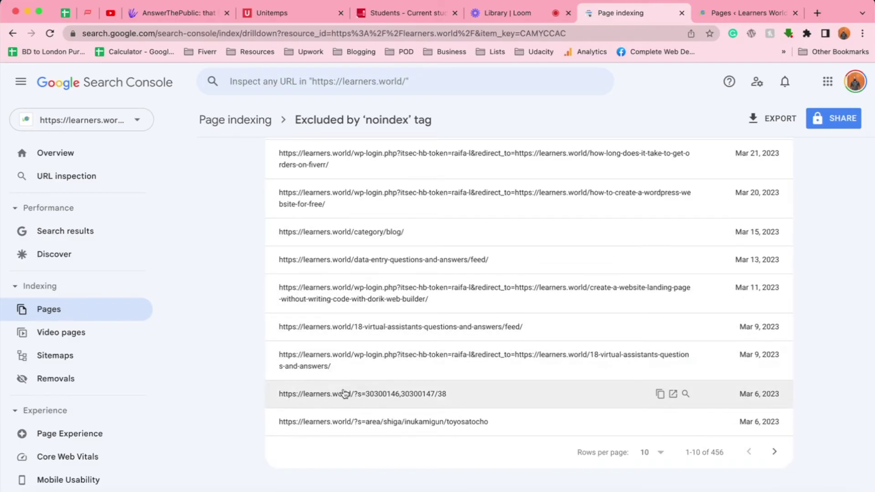
{"action": "scroll", "coordinate": [356, 364], "scroll_direction": "up", "scroll_amount": 3}
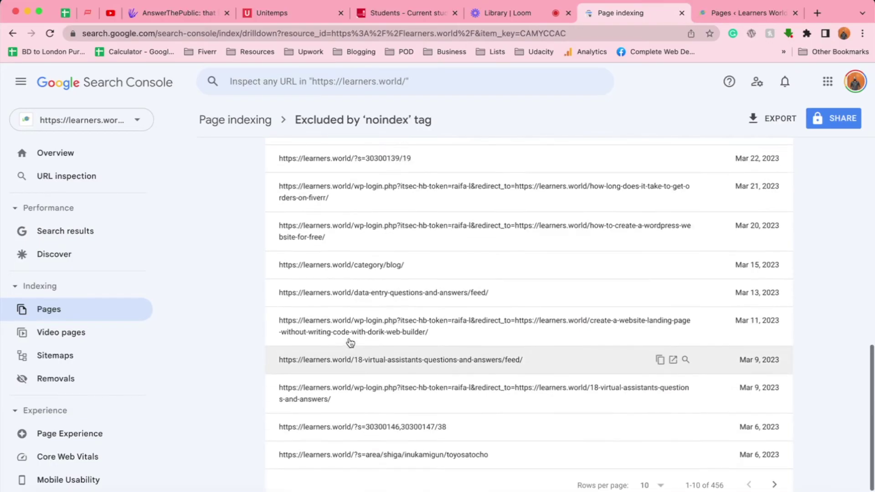
{"action": "left_click_drag", "start_coordinate": [278, 248], "coordinate": [360, 253]}
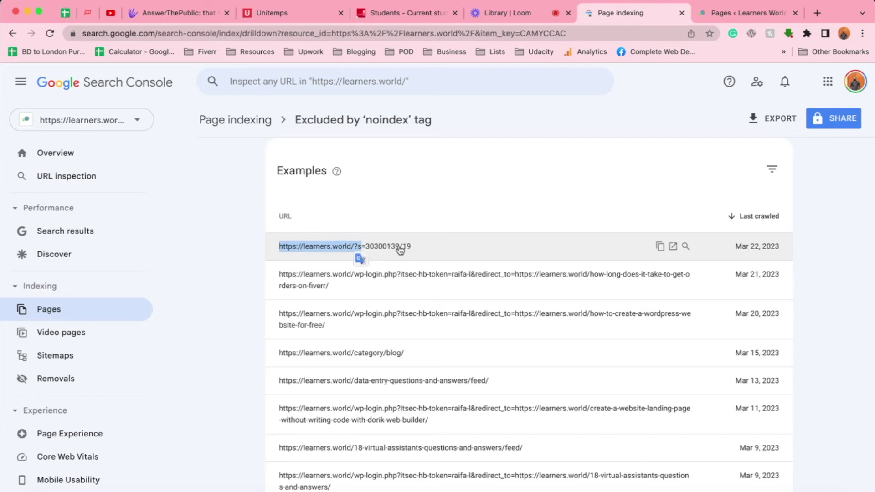
{"action": "scroll", "coordinate": [399, 252], "scroll_direction": "down", "scroll_amount": 2}
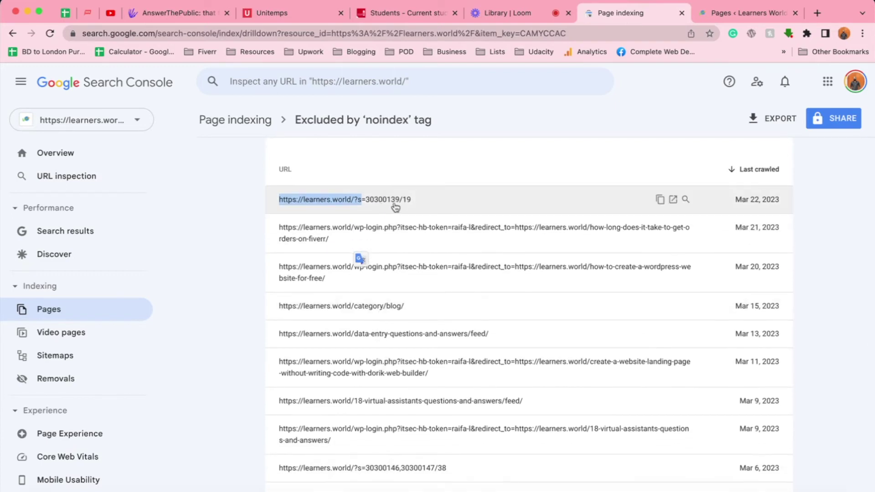
{"action": "scroll", "coordinate": [383, 387], "scroll_direction": "down", "scroll_amount": 3}
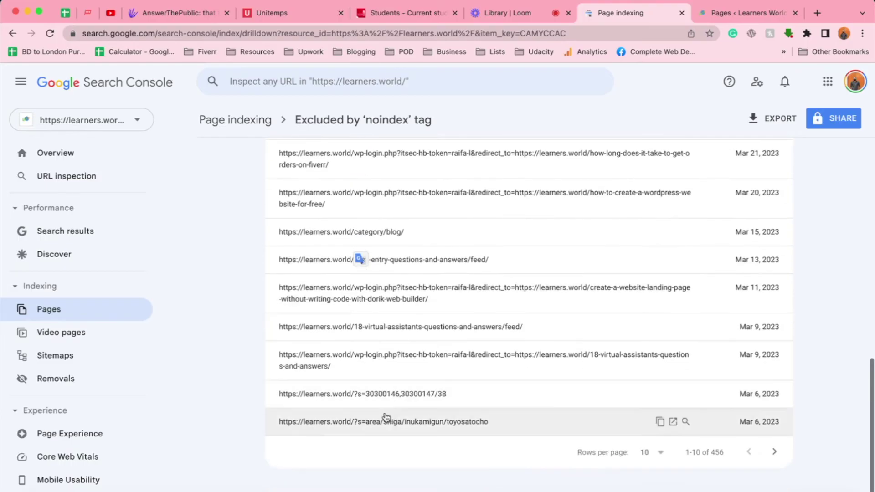
{"action": "left_click_drag", "start_coordinate": [361, 395], "coordinate": [280, 397]}
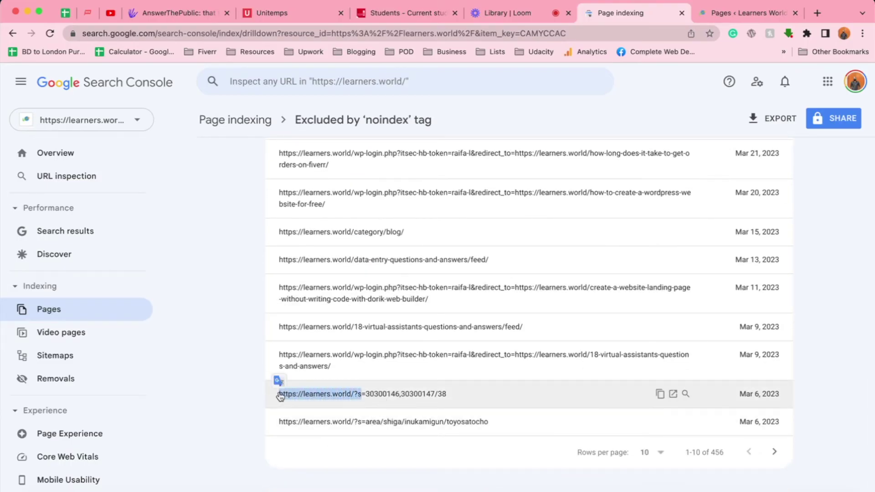
{"action": "right_click", "coordinate": [338, 395]}
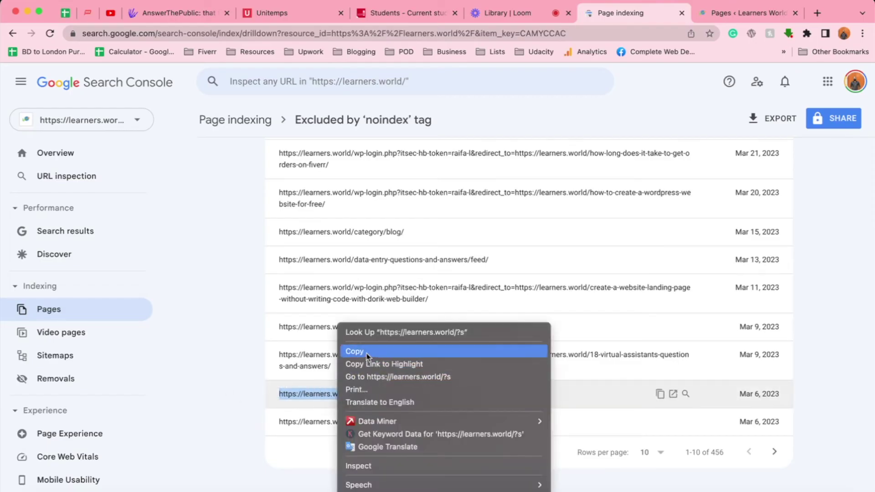
{"action": "left_click", "coordinate": [360, 352]}
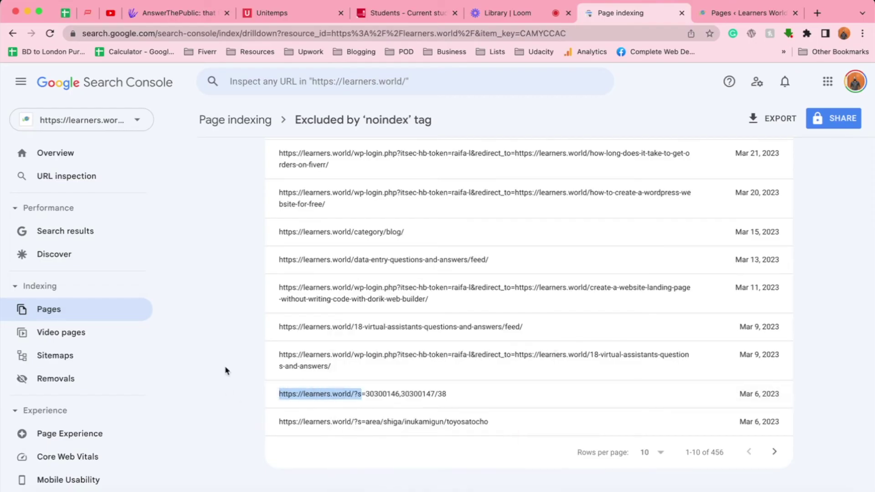
{"action": "left_click", "coordinate": [94, 384]}
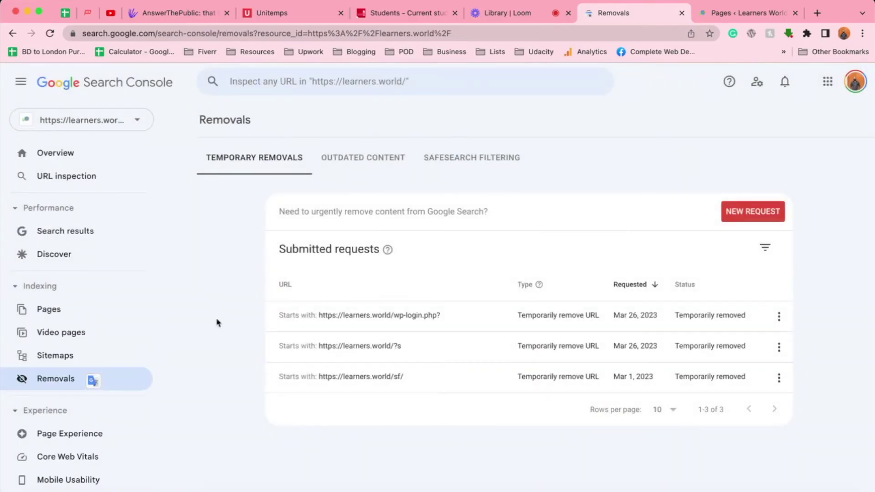
{"action": "left_click", "coordinate": [739, 220]}
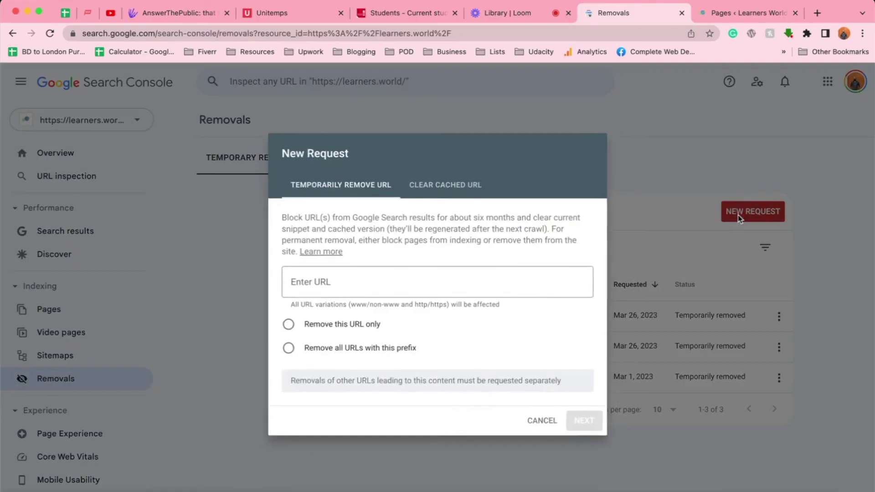
{"action": "right_click", "coordinate": [393, 290]}
{"action": "left_click", "coordinate": [417, 372]}
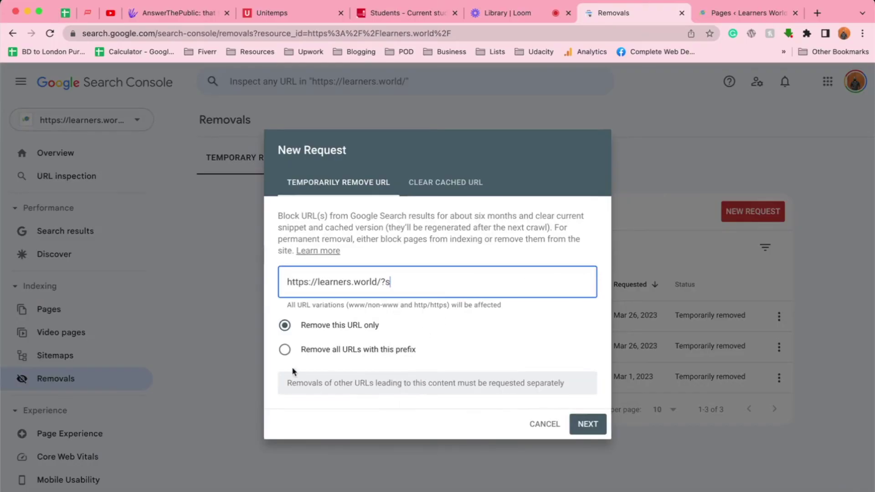
Set the removal request to 'Remove all URLs with this prefix'.
{"action": "left_click", "coordinate": [329, 354]}
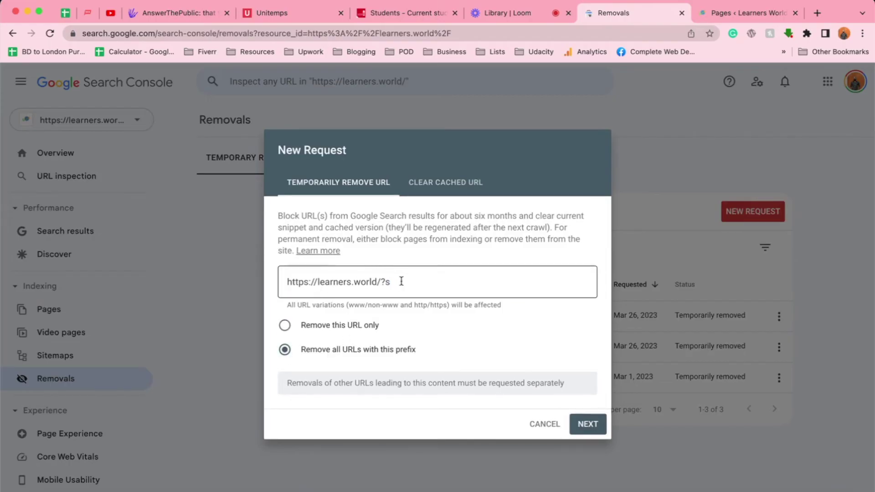
{"action": "left_click_drag", "start_coordinate": [401, 281], "coordinate": [286, 281]}
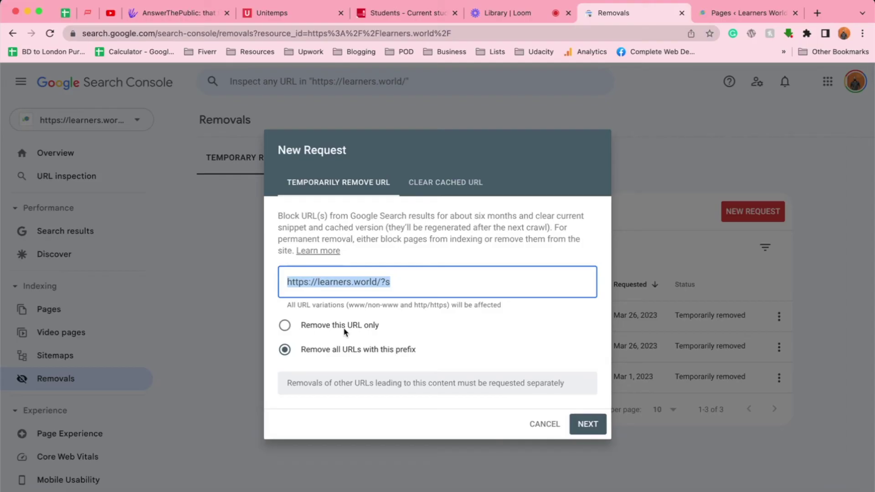
{"action": "left_click", "coordinate": [331, 329]}
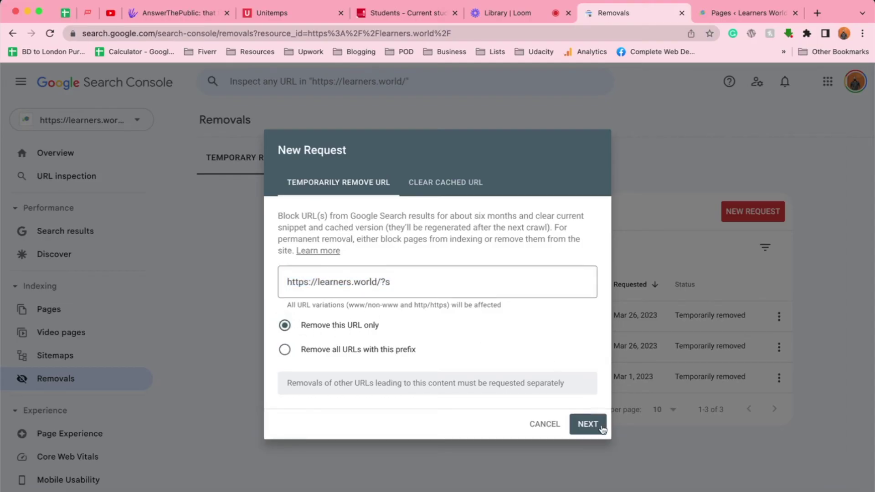
{"action": "left_click_drag", "start_coordinate": [394, 282], "coordinate": [277, 290]}
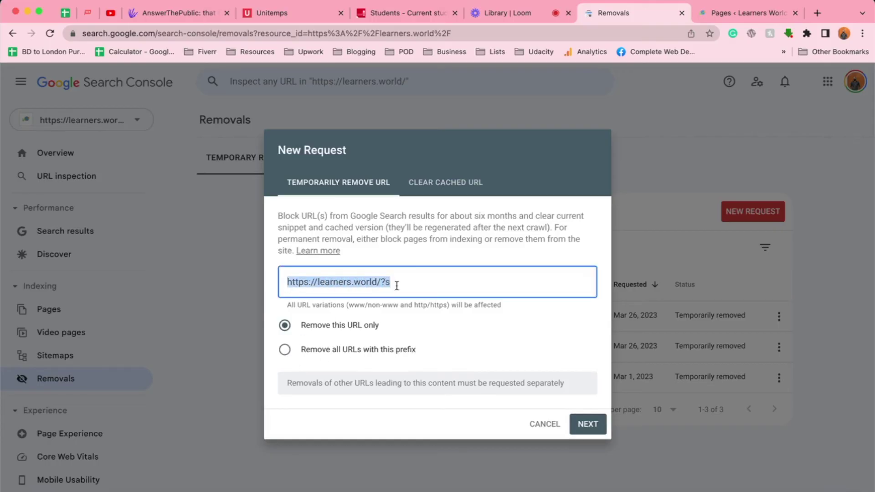
{"action": "key", "text": "Left"}
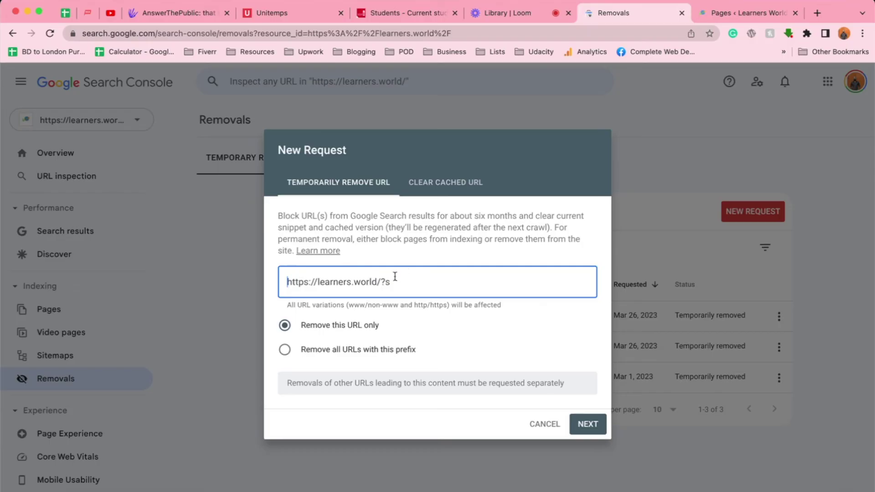
{"action": "left_click_drag", "start_coordinate": [396, 282], "coordinate": [286, 282]}
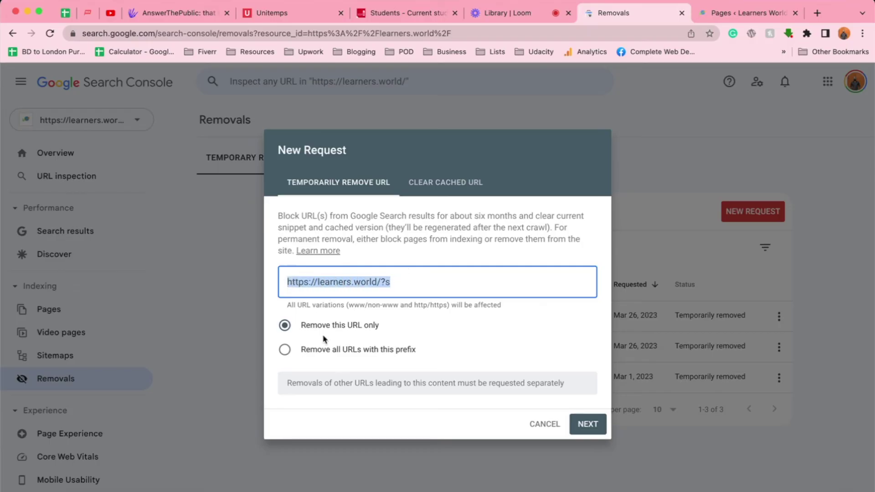
{"action": "left_click", "coordinate": [317, 352]}
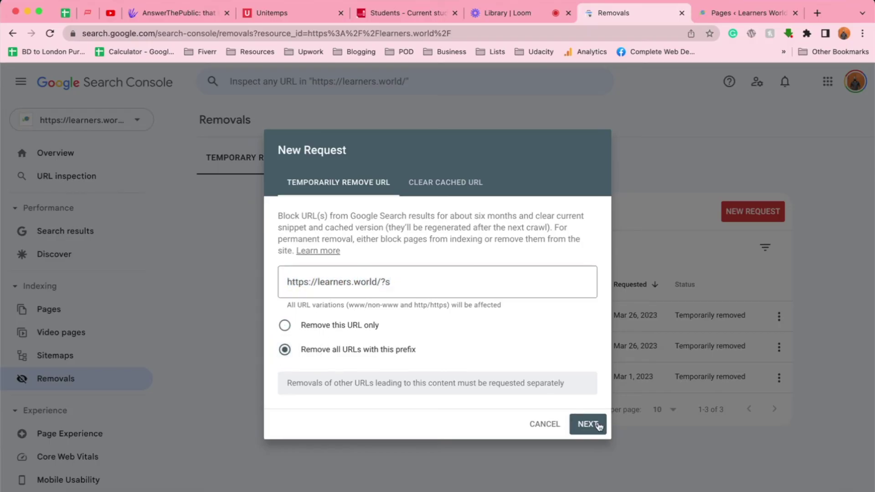
Submit the ?s prefix request, dismiss the duplicate-request notice, and go to Page indexing.
{"action": "left_click", "coordinate": [599, 426]}
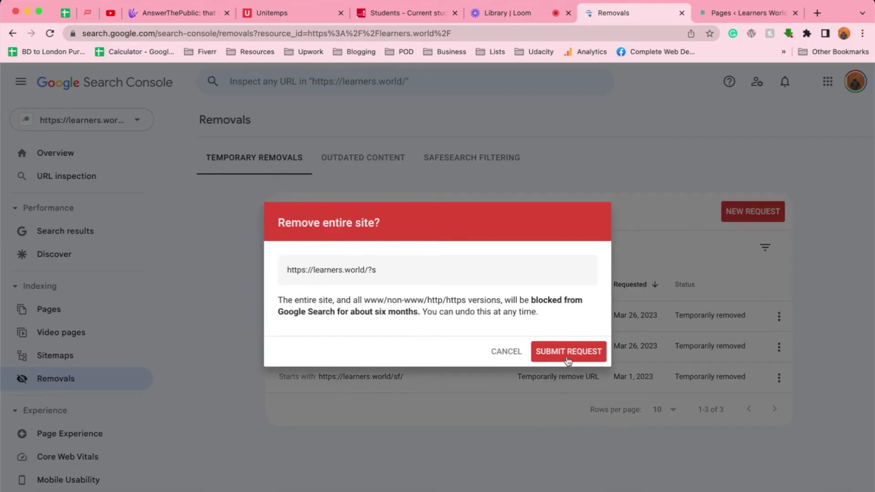
{"action": "left_click", "coordinate": [568, 352]}
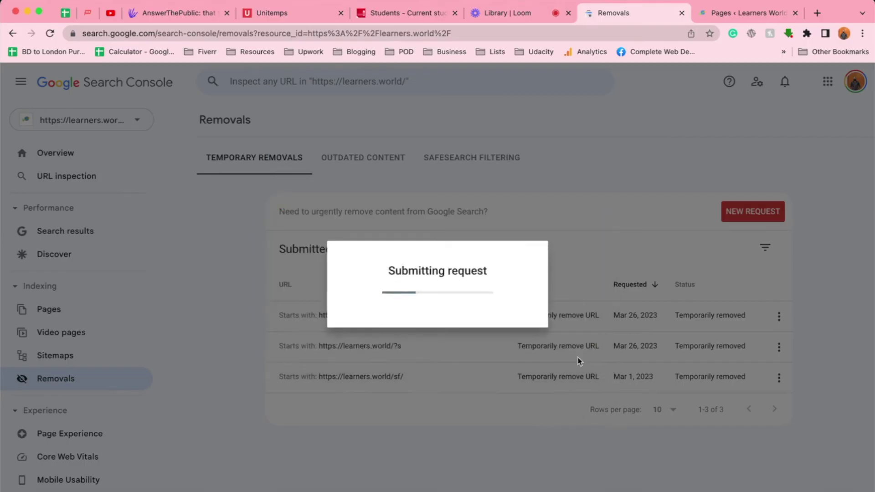
{"action": "left_click", "coordinate": [567, 314]}
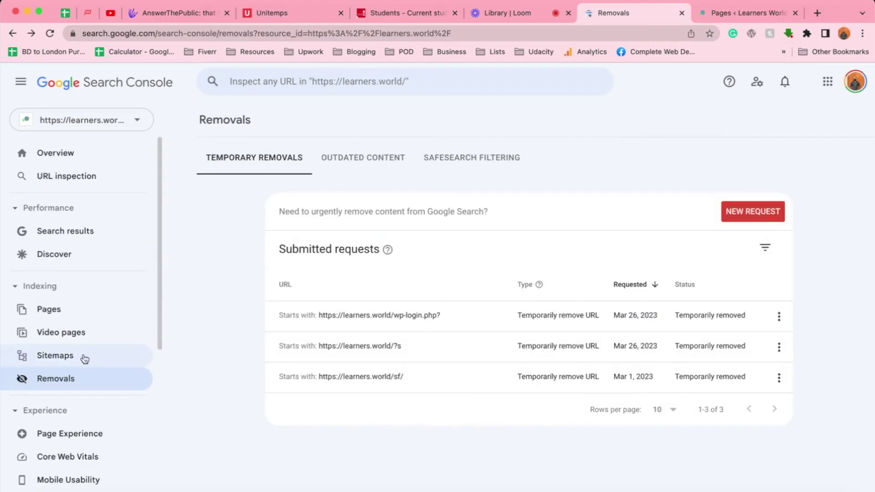
{"action": "left_click", "coordinate": [102, 311]}
Open 'Excluded by noindex tag', copy the wp-login.php?itsec URL part, and return to Removals.
{"action": "scroll", "coordinate": [263, 368], "scroll_direction": "down", "scroll_amount": 8}
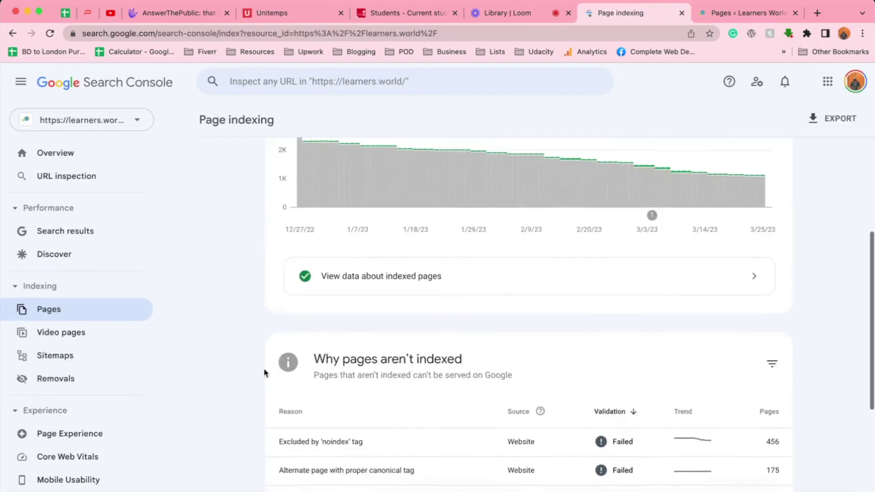
{"action": "left_click", "coordinate": [340, 279]}
{"action": "scroll", "coordinate": [303, 415], "scroll_direction": "down", "scroll_amount": 10}
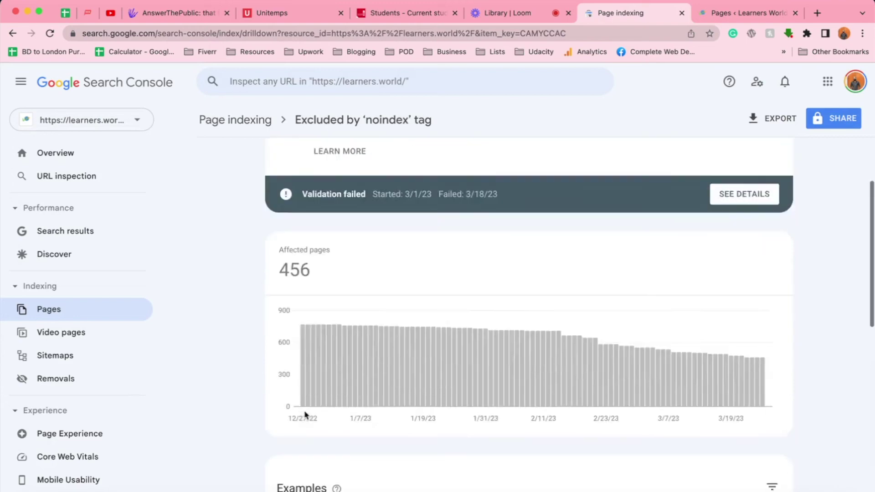
{"action": "scroll", "coordinate": [344, 390], "scroll_direction": "down", "scroll_amount": 1}
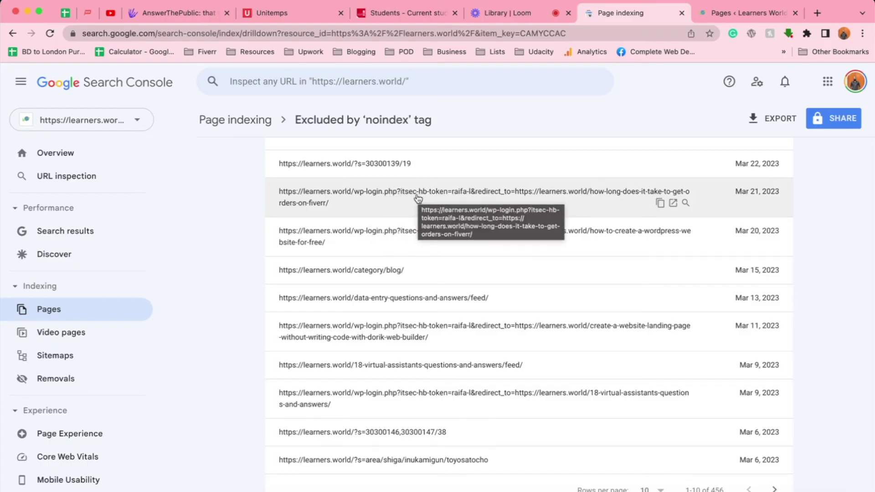
{"action": "scroll", "coordinate": [385, 338], "scroll_direction": "down", "scroll_amount": 2}
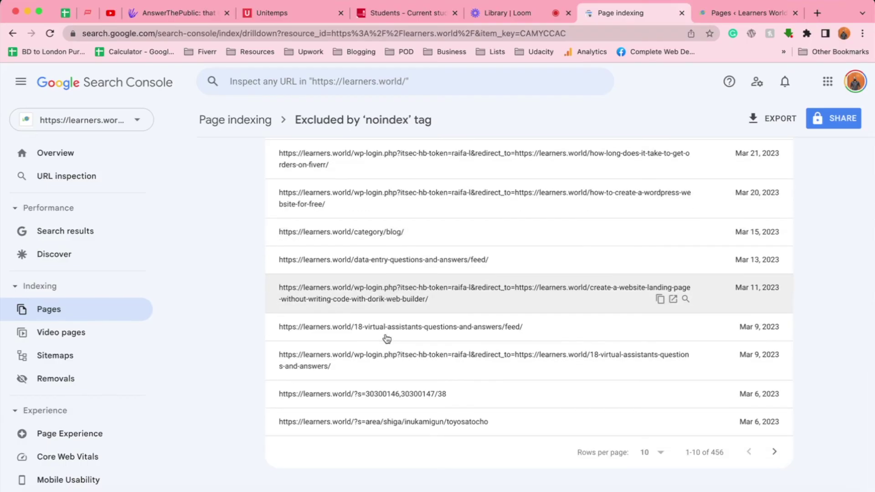
{"action": "scroll", "coordinate": [385, 339], "scroll_direction": "up", "scroll_amount": 5}
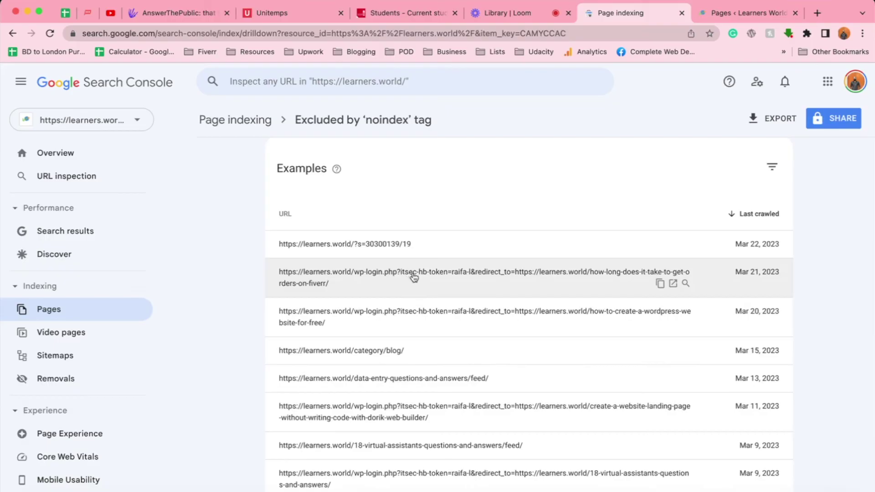
{"action": "left_click_drag", "start_coordinate": [414, 274], "coordinate": [279, 278]}
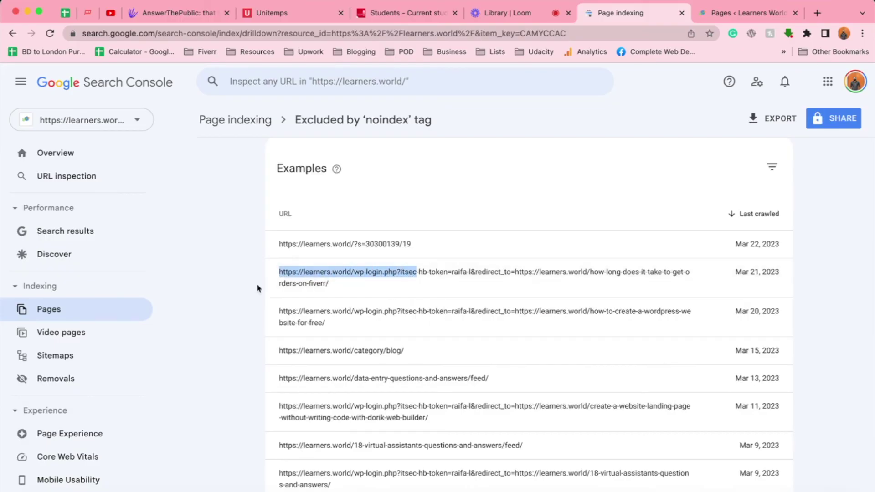
{"action": "left_click", "coordinate": [92, 375]}
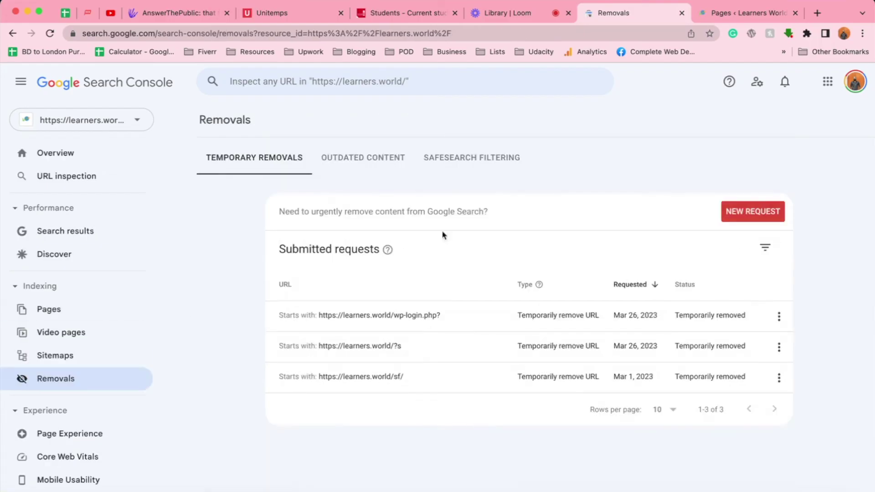
{"action": "left_click", "coordinate": [756, 215]}
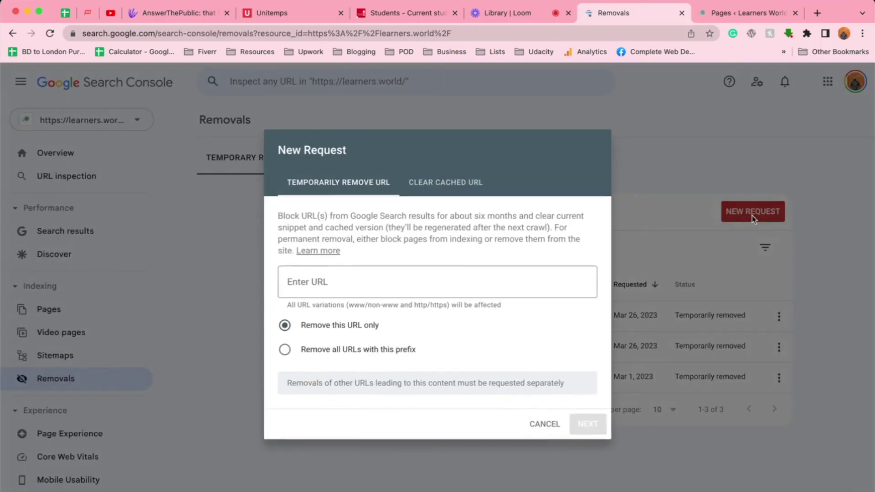
{"action": "key", "text": "super+v"}
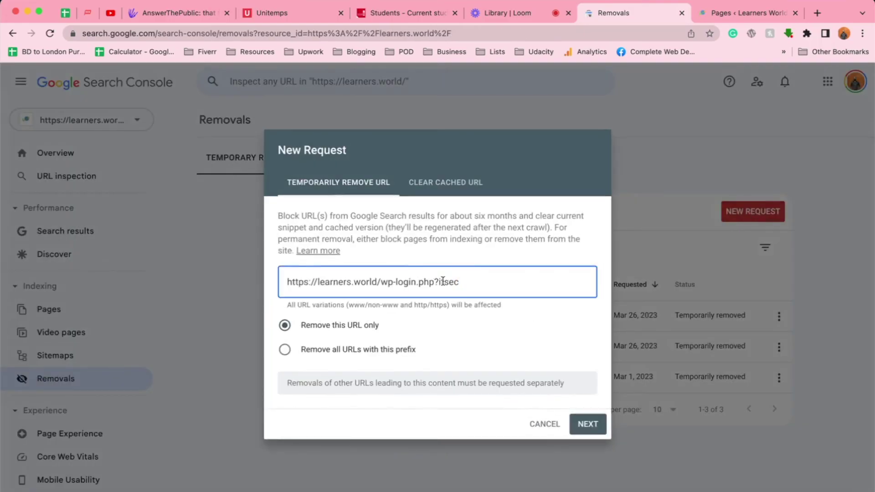
{"action": "left_click", "coordinate": [328, 352]}
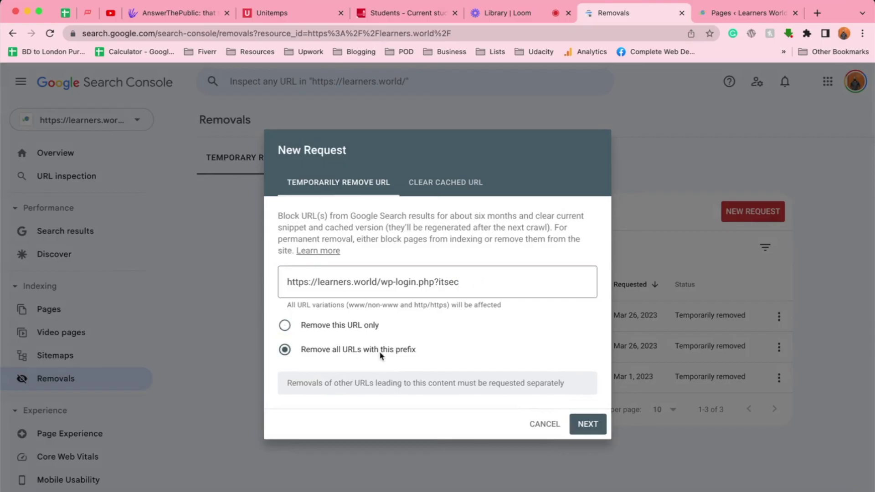
{"action": "left_click", "coordinate": [586, 425]}
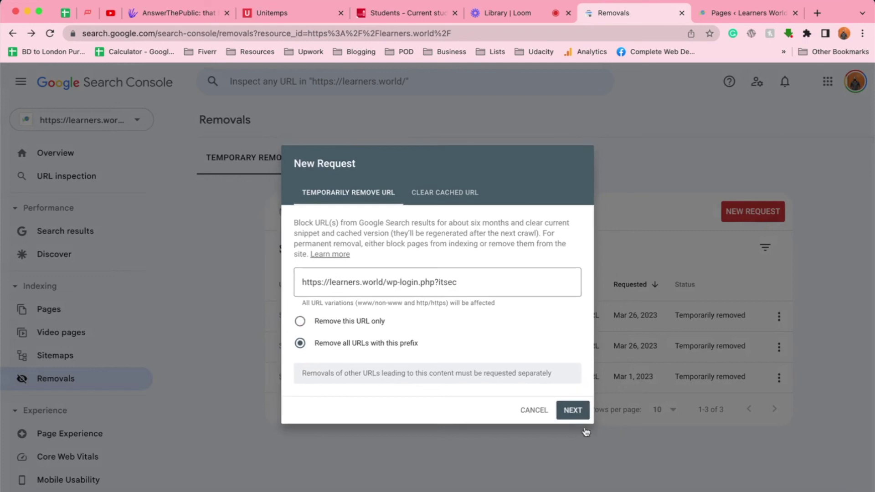
{"action": "left_click", "coordinate": [565, 355]}
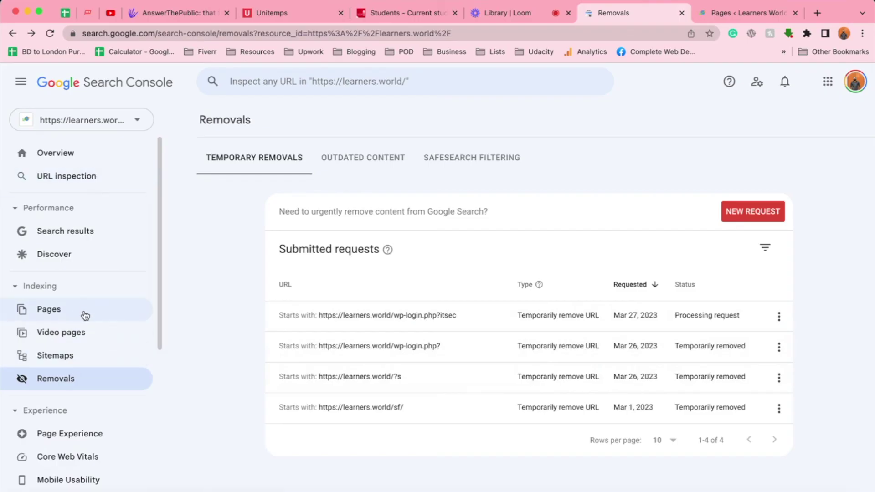
{"action": "left_click", "coordinate": [100, 314]}
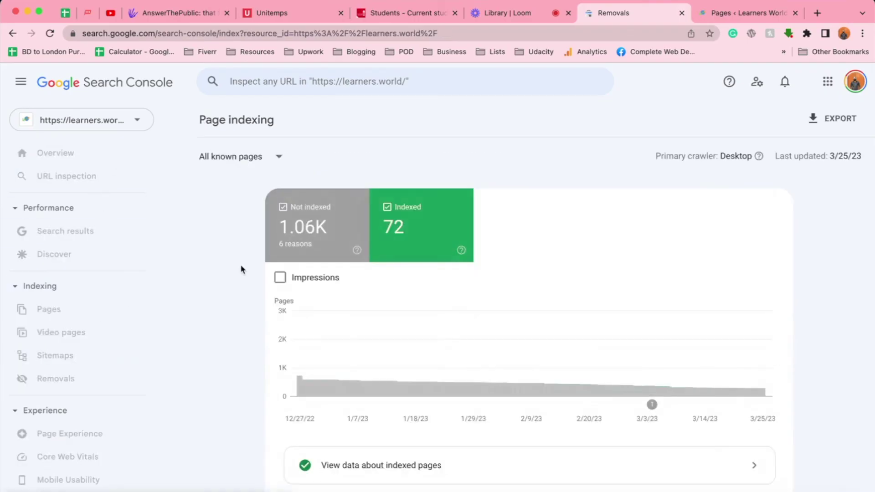
{"action": "left_click", "coordinate": [49, 33]}
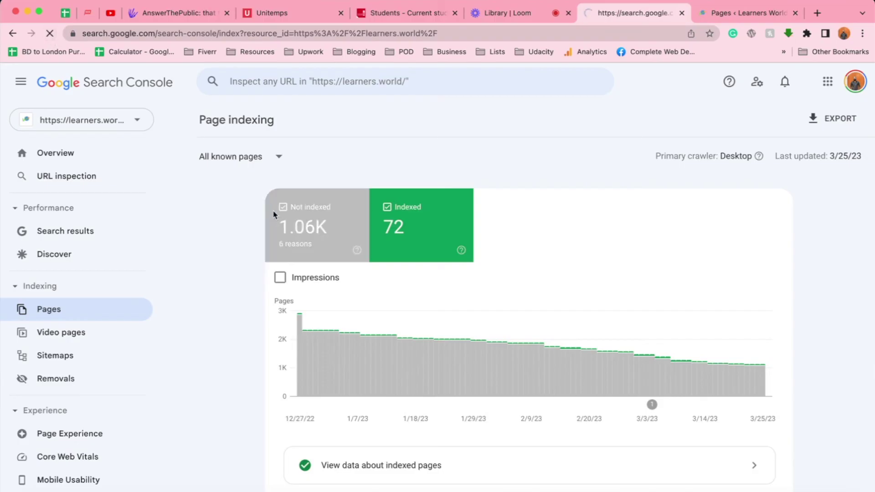
{"action": "scroll", "coordinate": [249, 342], "scroll_direction": "down", "scroll_amount": 1}
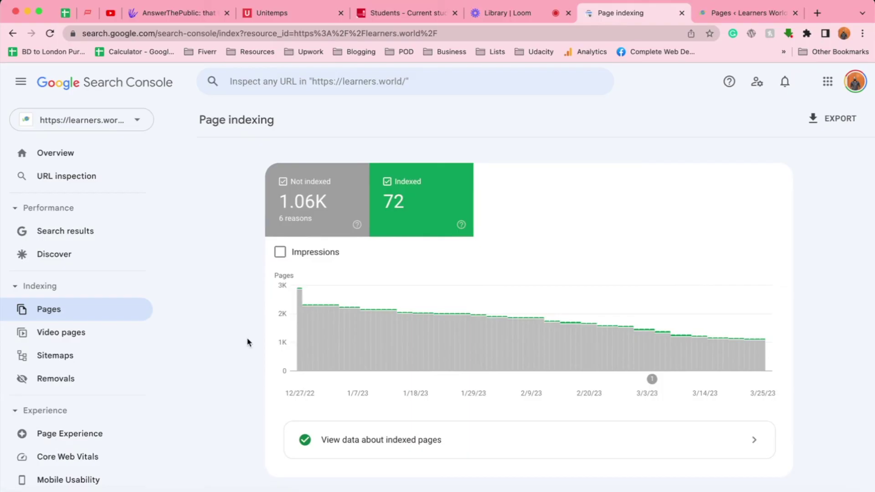
{"action": "scroll", "coordinate": [248, 391], "scroll_direction": "down", "scroll_amount": 10}
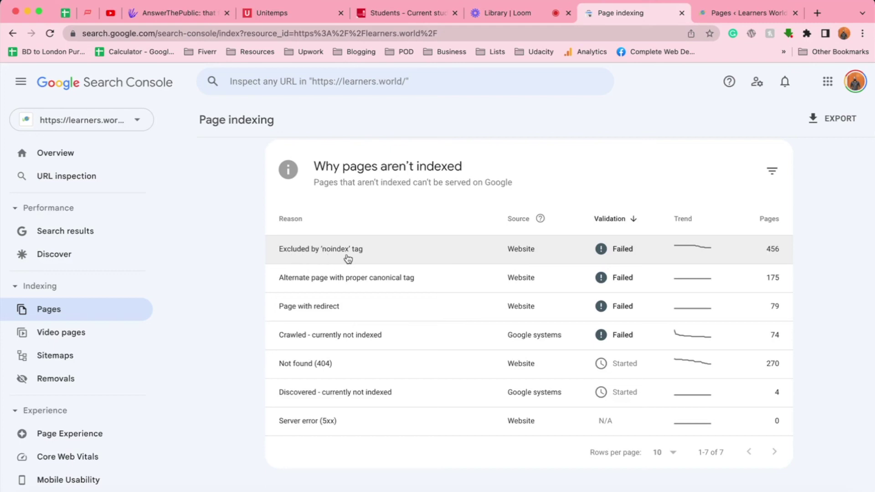
{"action": "scroll", "coordinate": [251, 261], "scroll_direction": "up", "scroll_amount": 10}
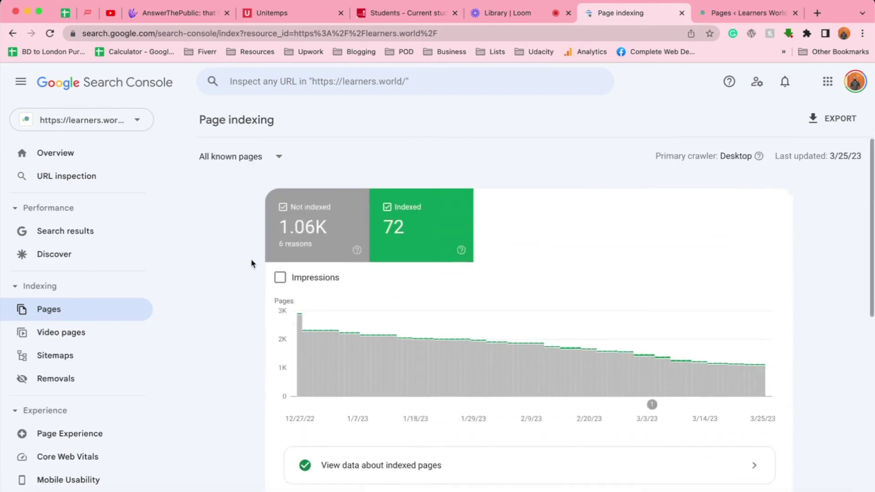